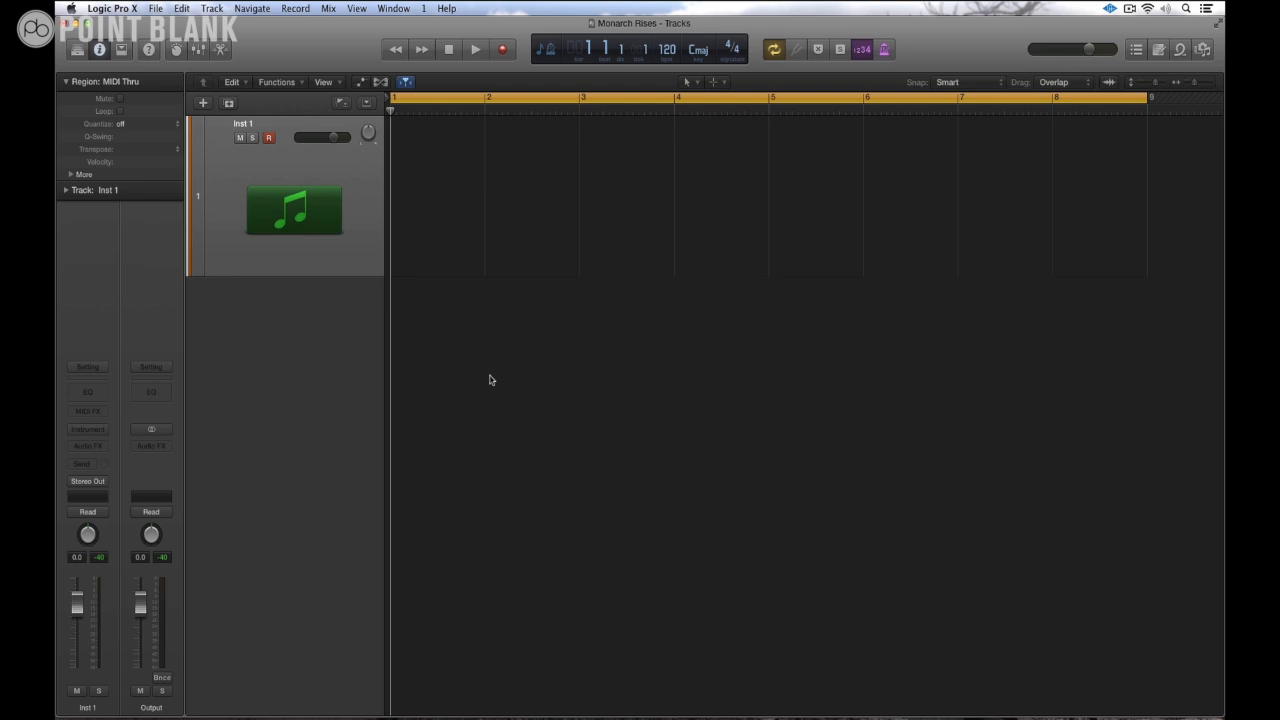
Step: Load Native Instruments Reaktor5 as a stereo AU instrument on the Inst 1 track
left_click(106, 434)
mouse_move(166, 664)
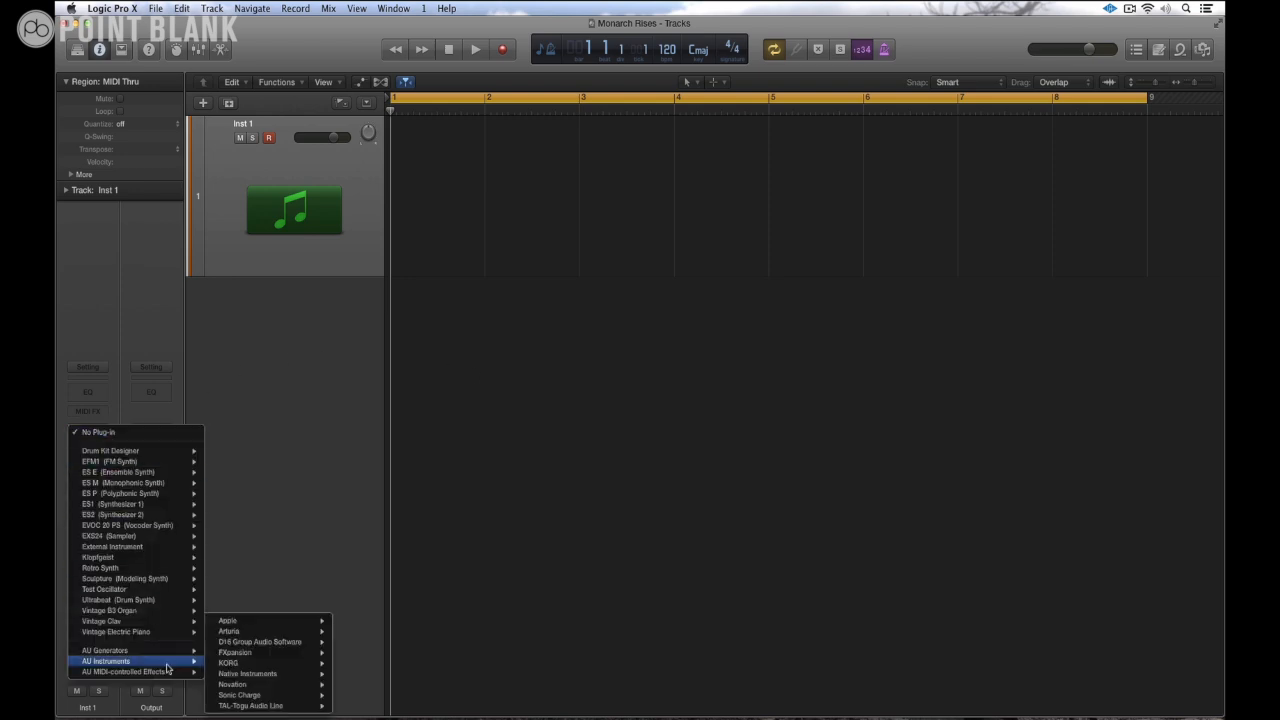
mouse_move(240, 675)
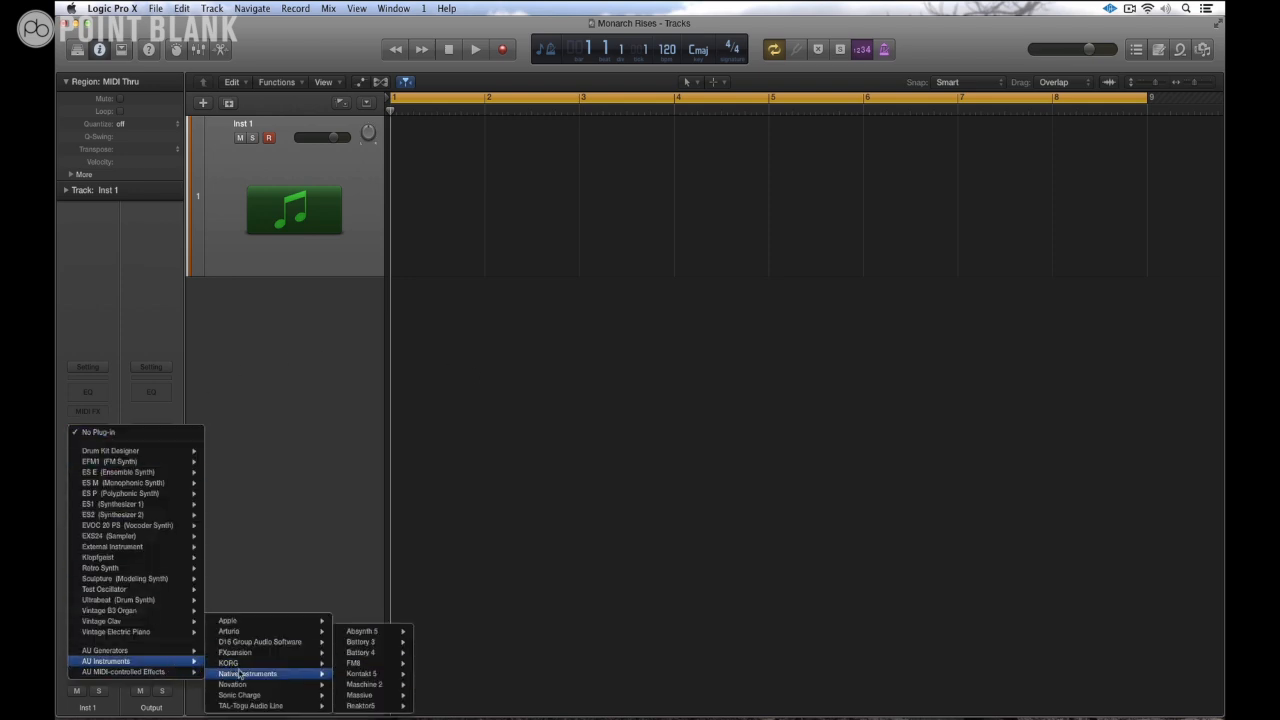
mouse_move(362, 705)
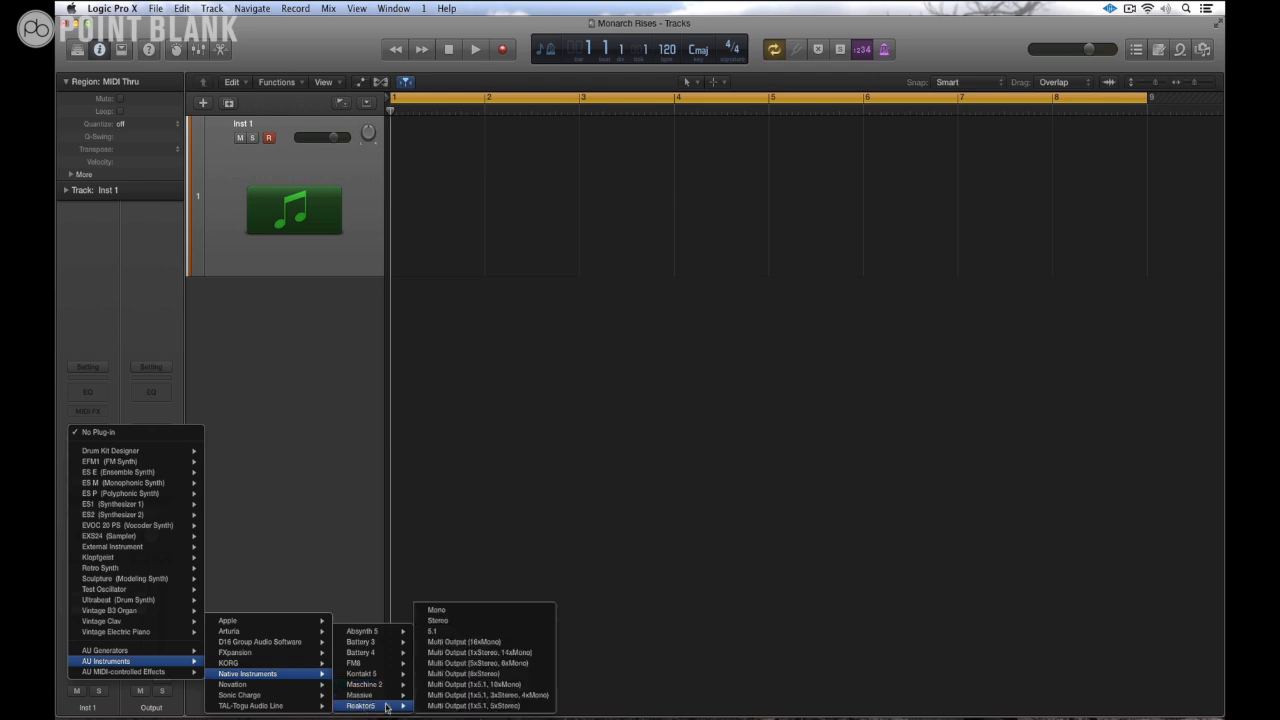
left_click(453, 622)
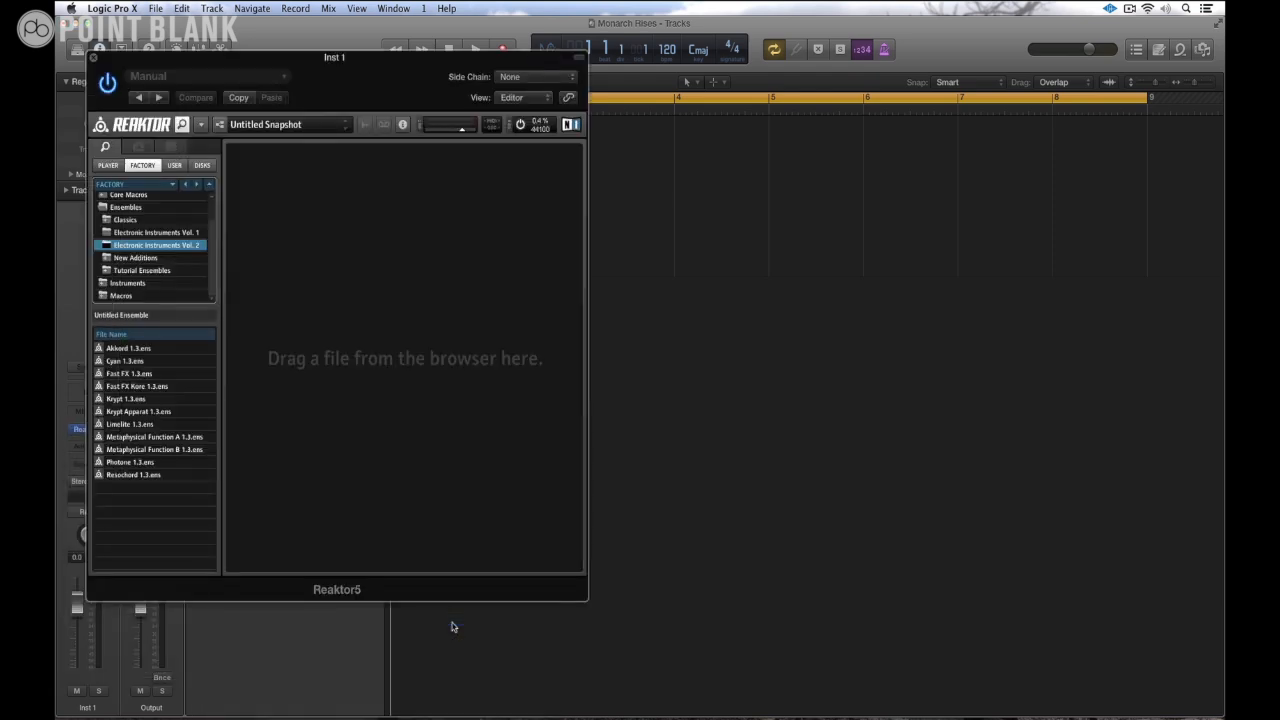
Step: Load the Monark.ens ensemble from Reaktor's Player library
left_click_drag(279, 63, 571, 103)
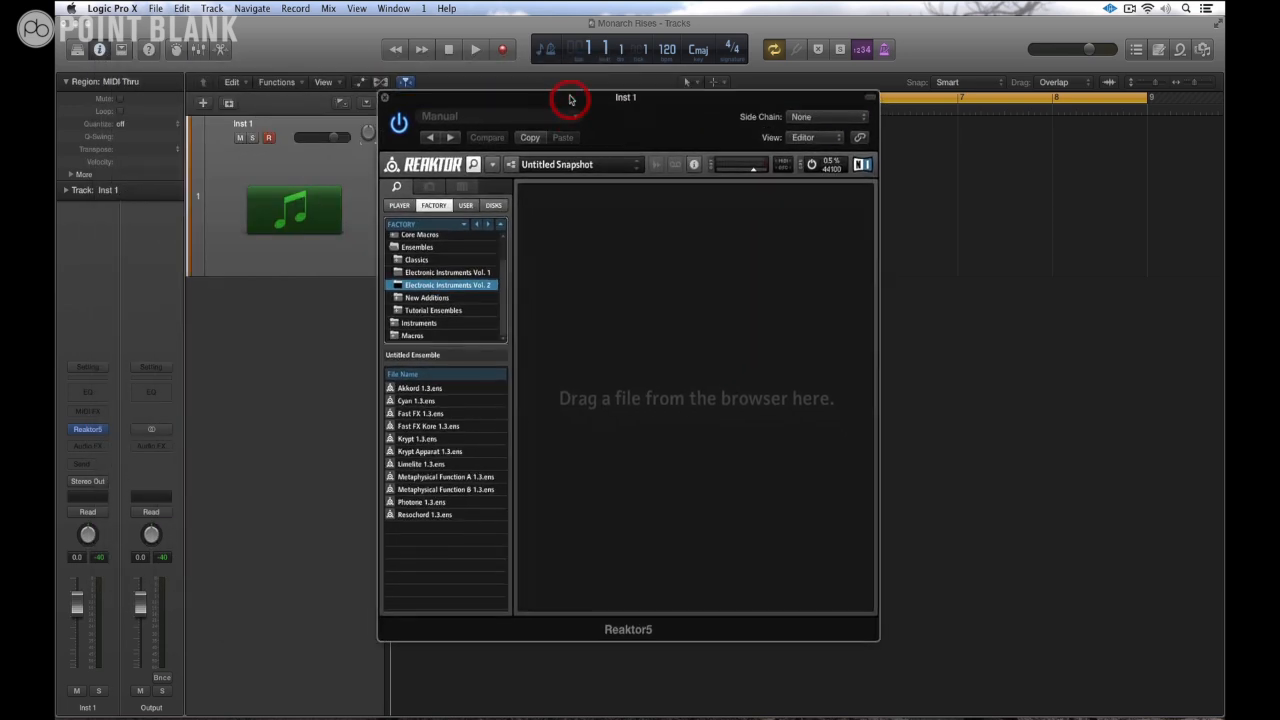
left_click(401, 205)
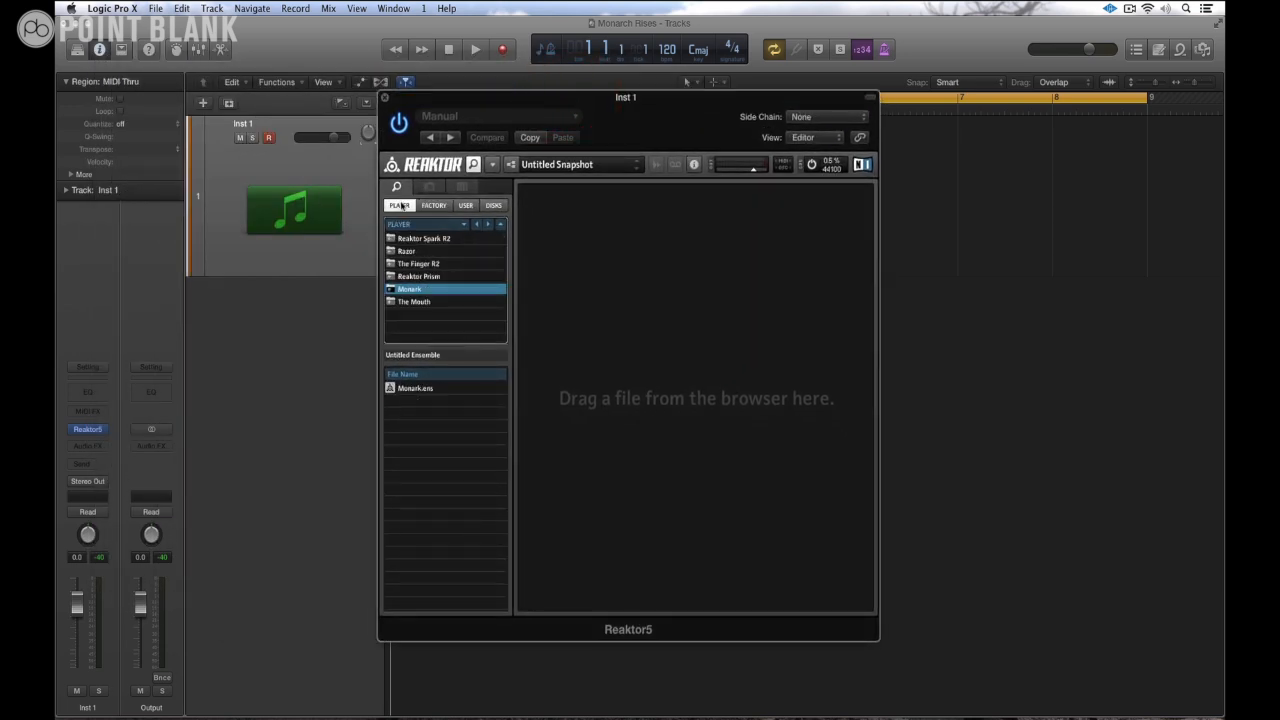
left_click_drag(404, 393, 606, 348)
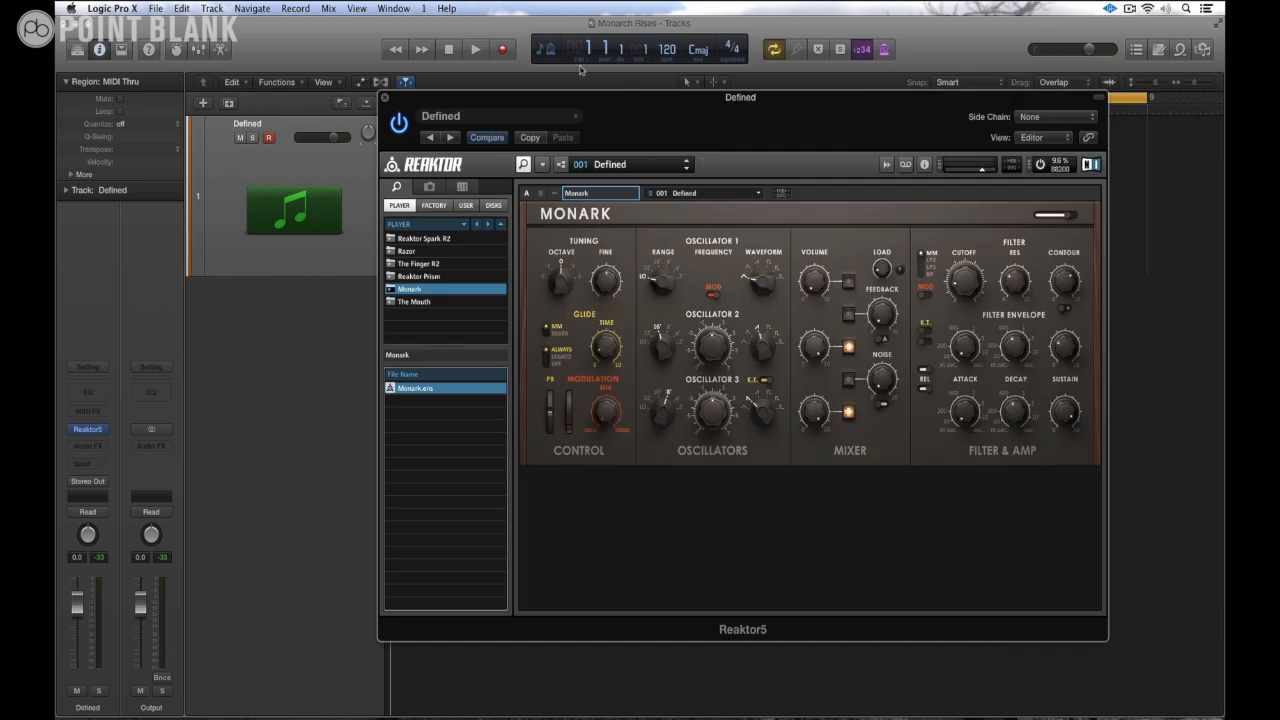
Step: Hide Reaktor's browser and close the plug-in window
left_click_drag(578, 102, 471, 82)
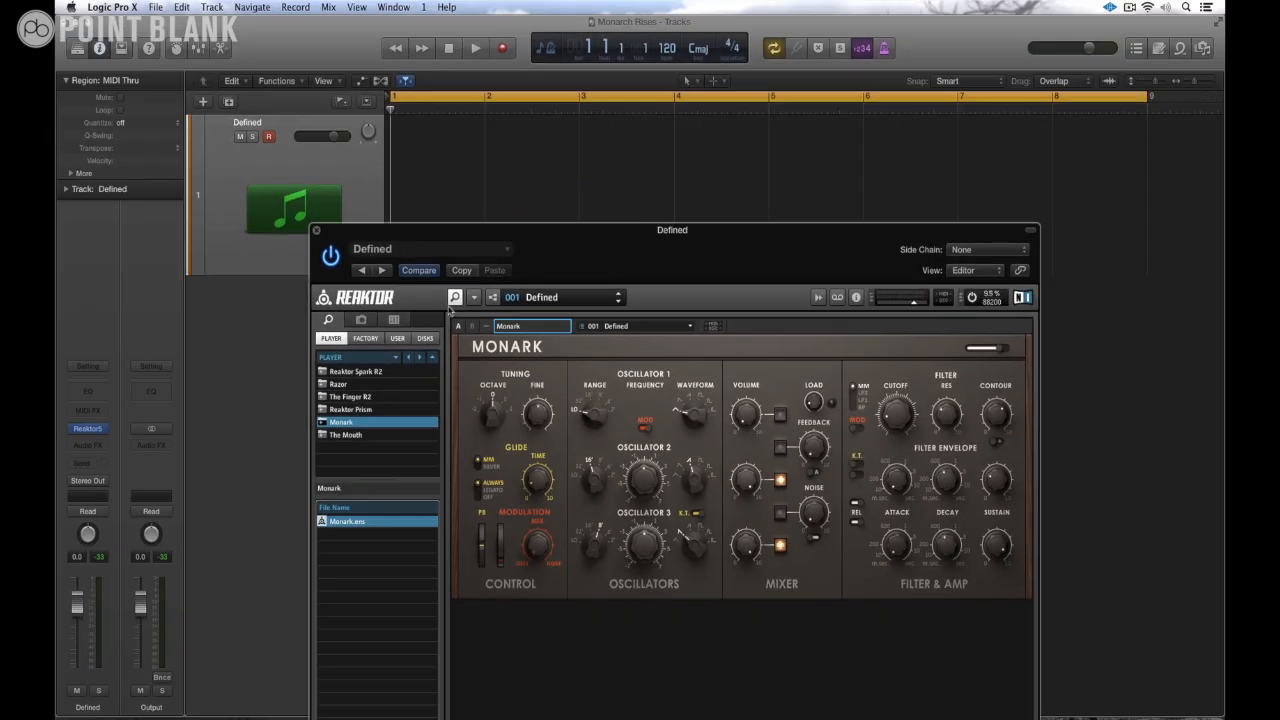
left_click(455, 297)
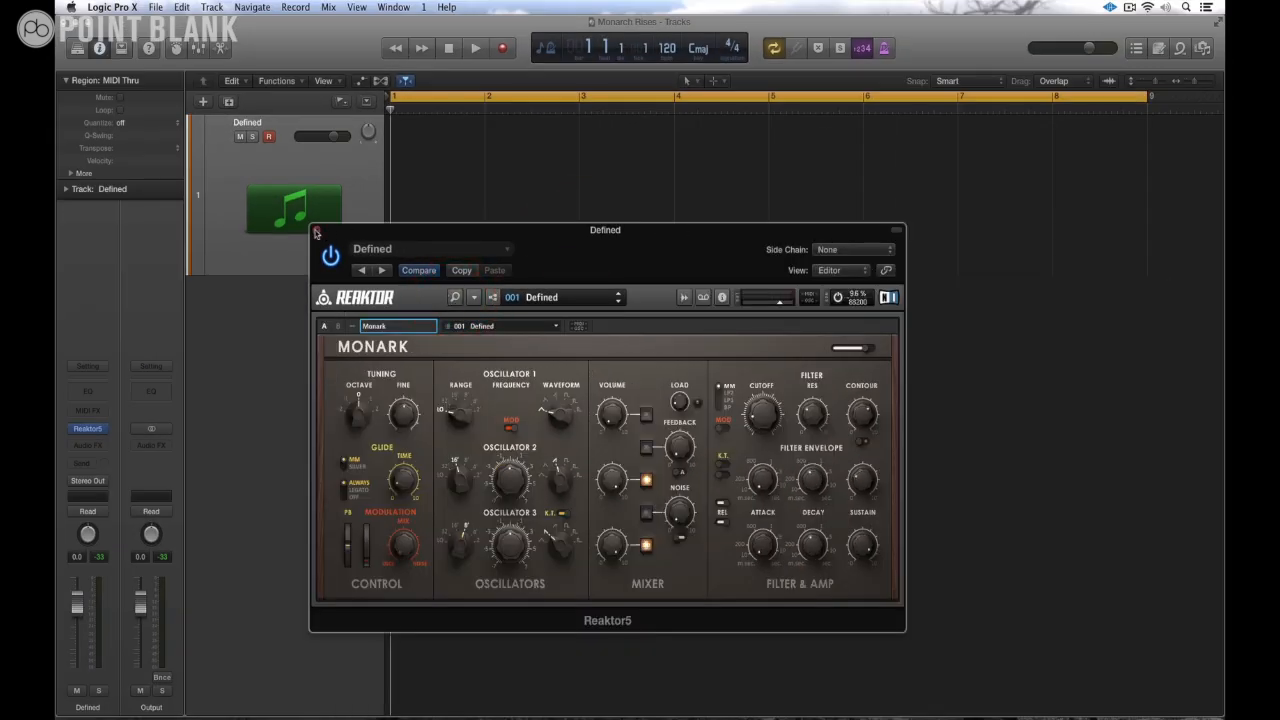
left_click(316, 231)
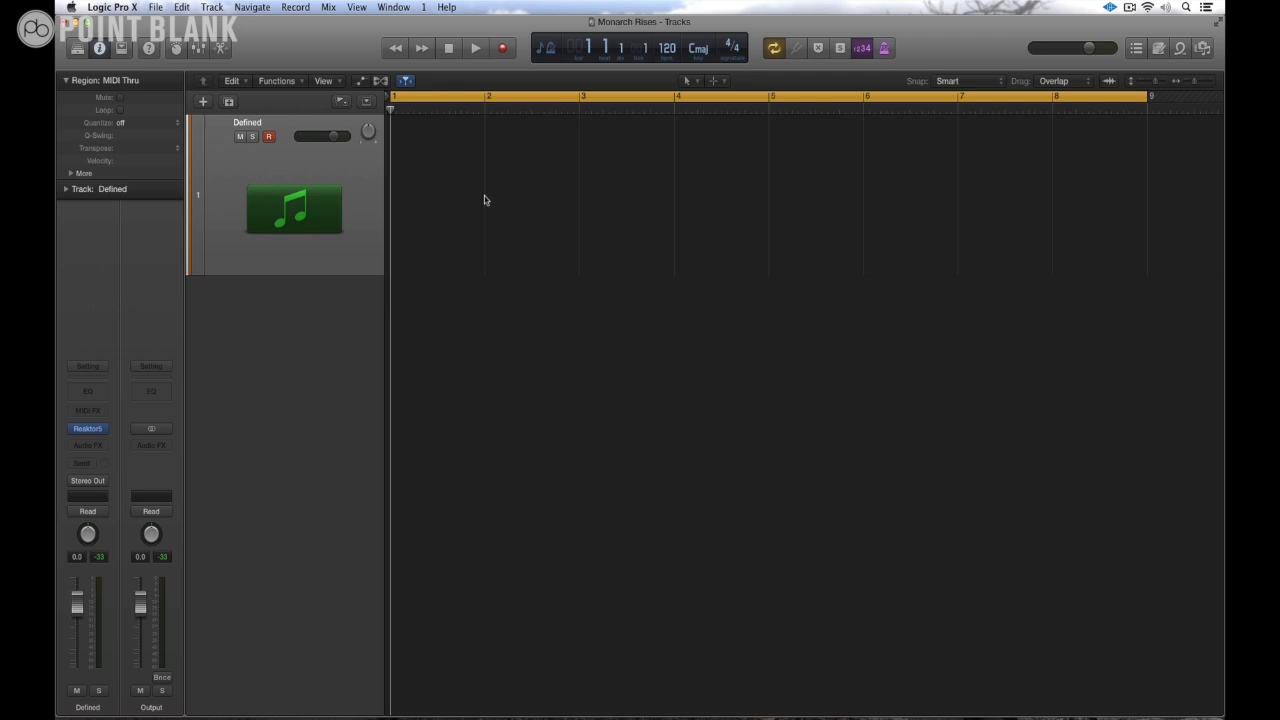
Step: Create an empty MIDI region on the instrument track and extend it from bar 1 to bar 9
right_click(452, 175)
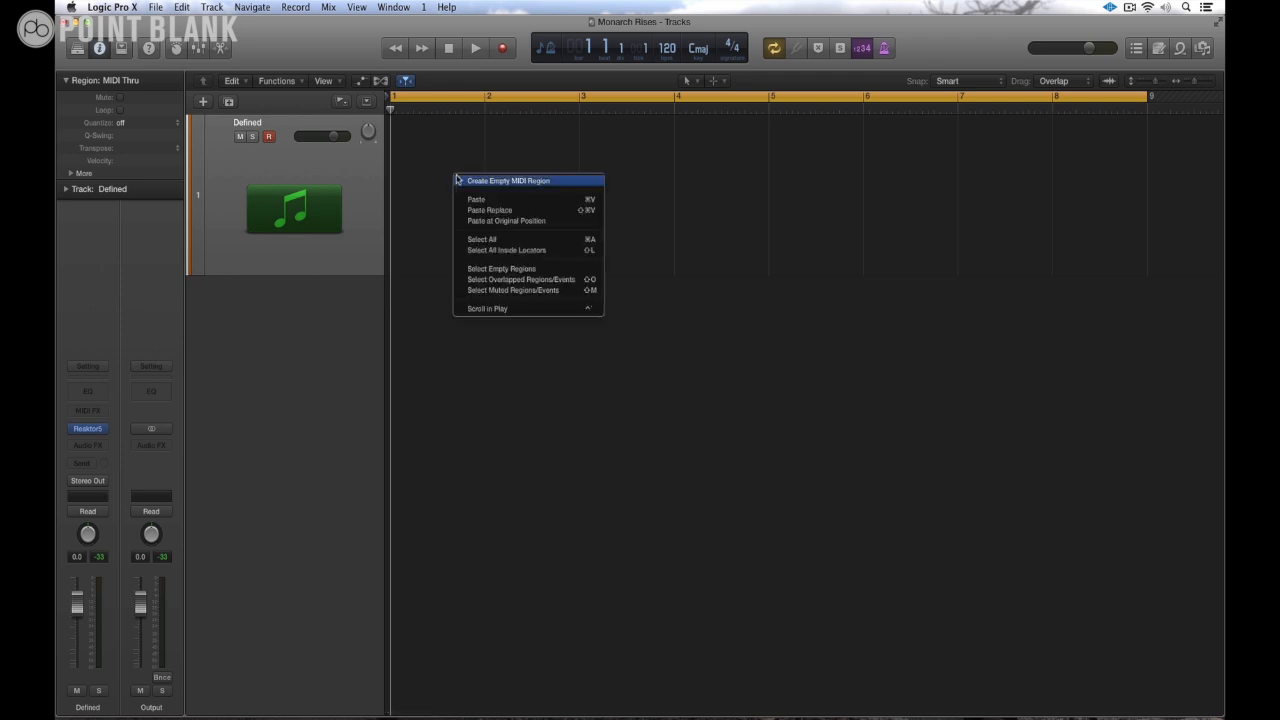
left_click(480, 180)
left_click_drag(480, 268, 1149, 218)
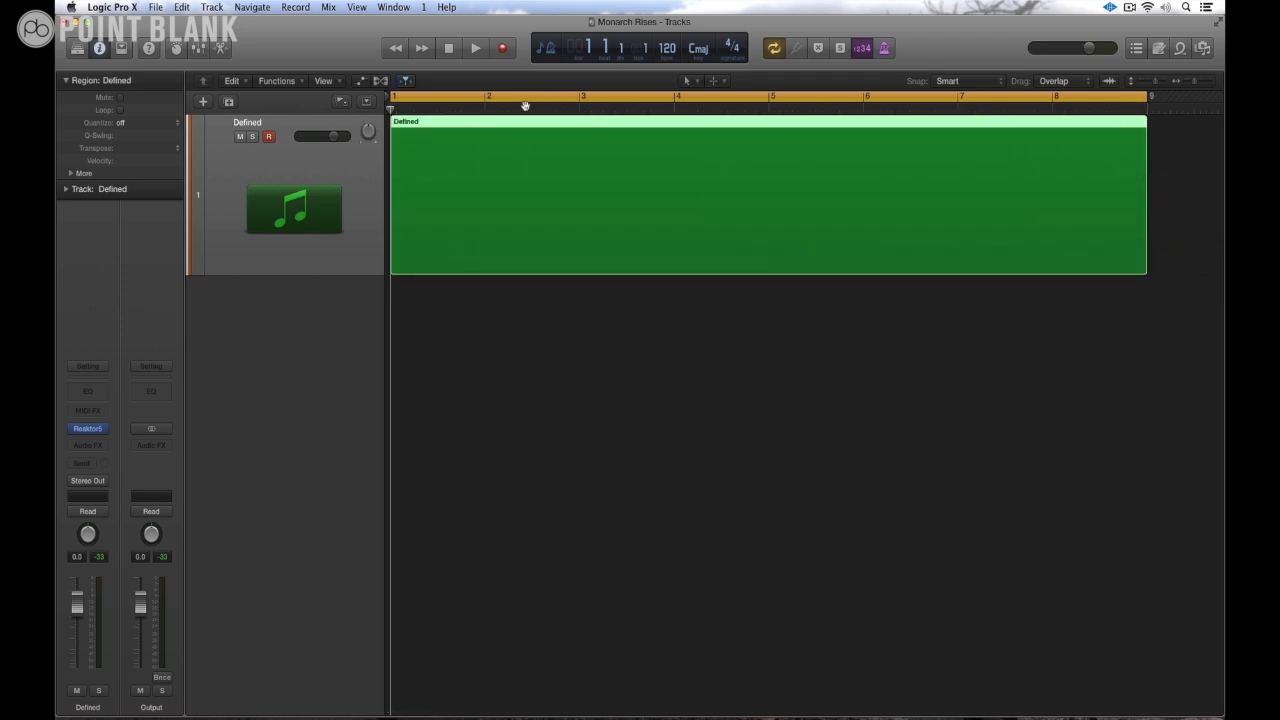
Step: Open the MIDI region in the Piano Roll and enlarge its controller lane with Pitch Bend as the controller
double_click(492, 145)
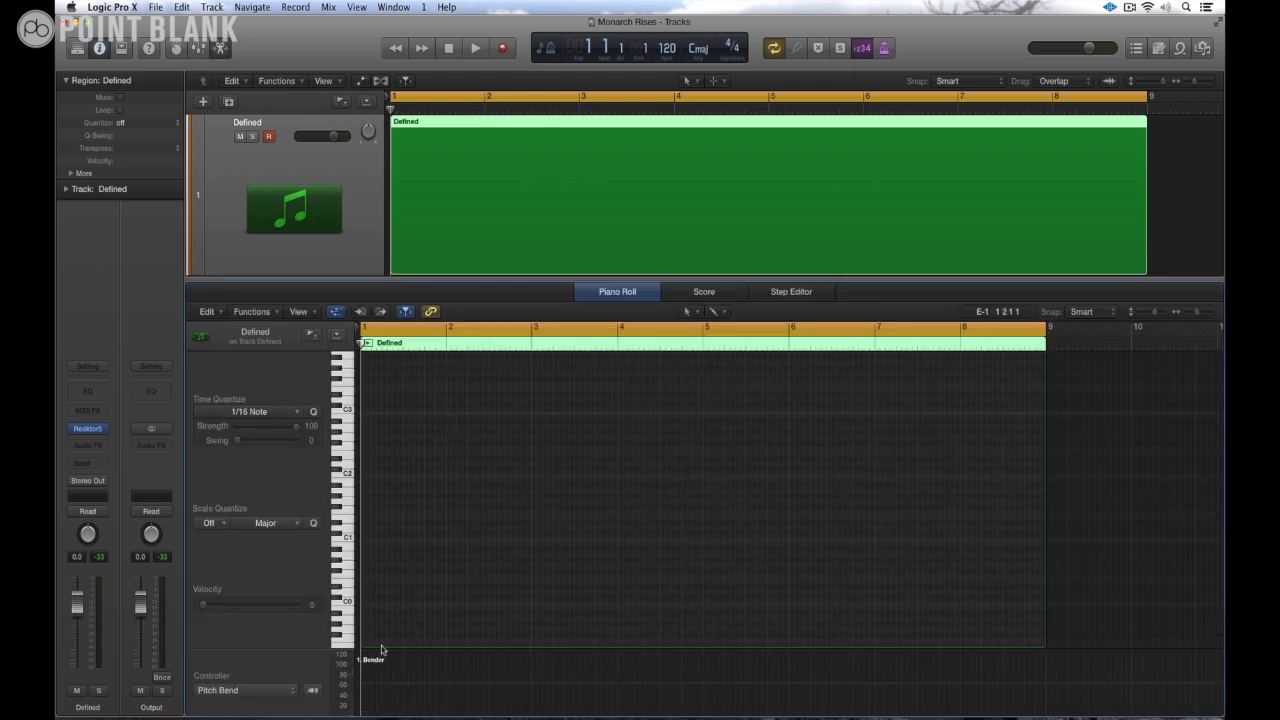
left_click_drag(381, 648, 386, 537)
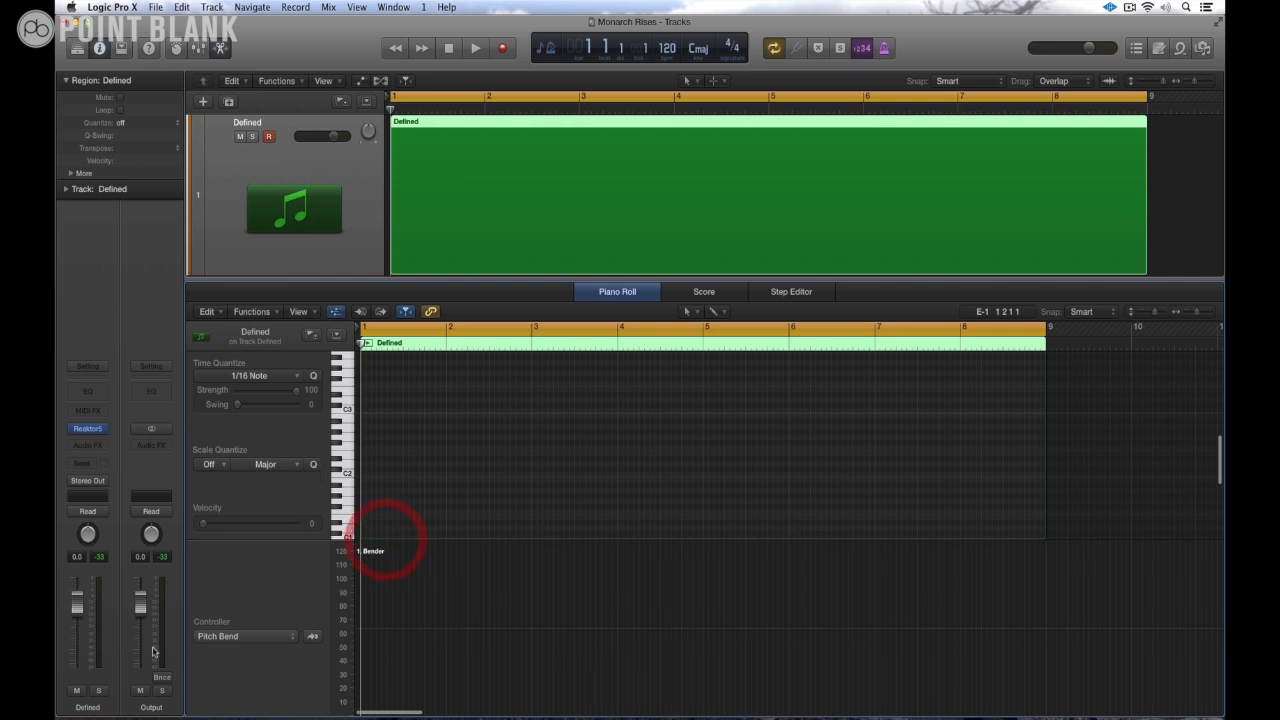
left_click(248, 638)
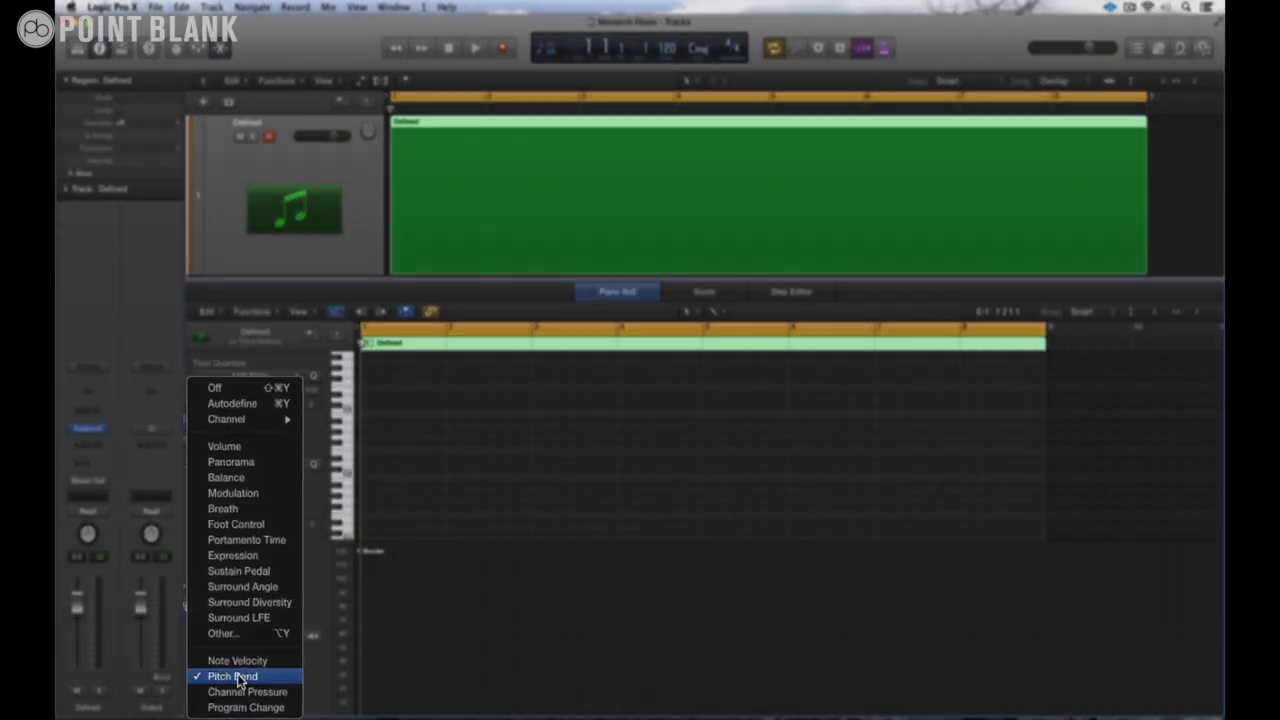
left_click(252, 686)
Step: Draw a pitch bend ramp rising from the minimum at bar 1 to the maximum at bar 9
left_click(383, 631)
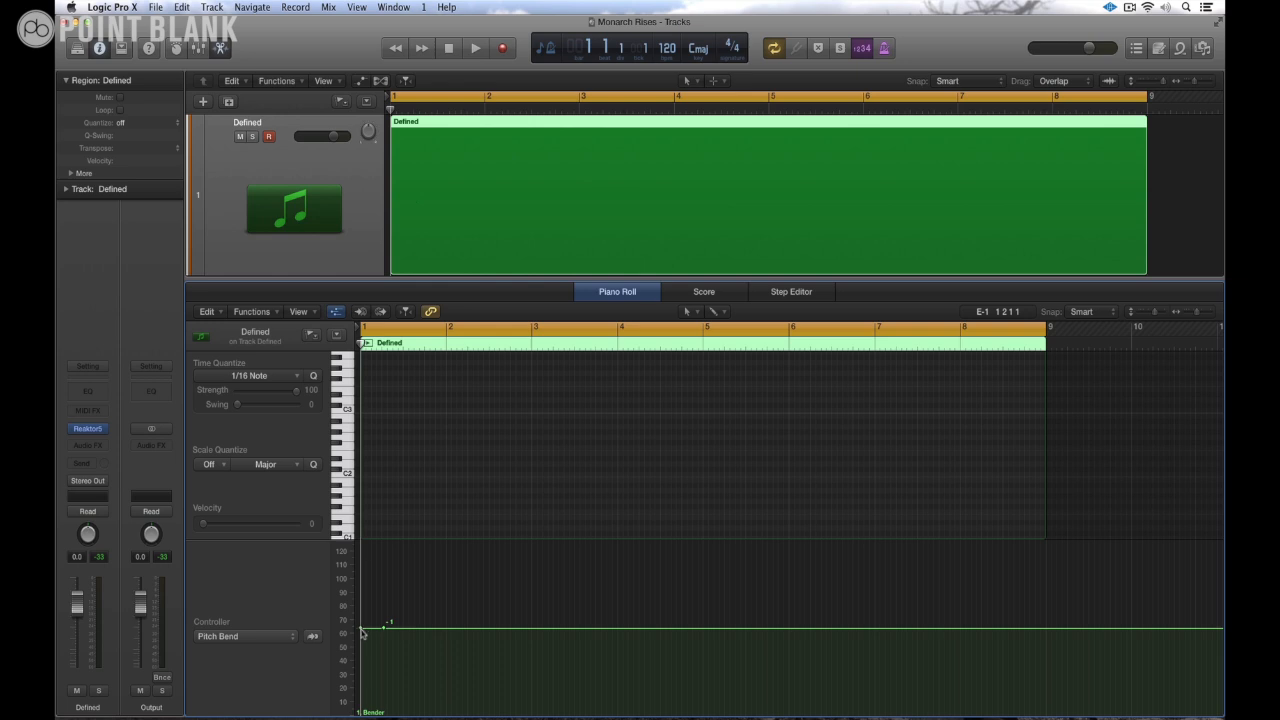
left_click_drag(361, 632, 366, 712)
left_click_drag(384, 630, 1044, 538)
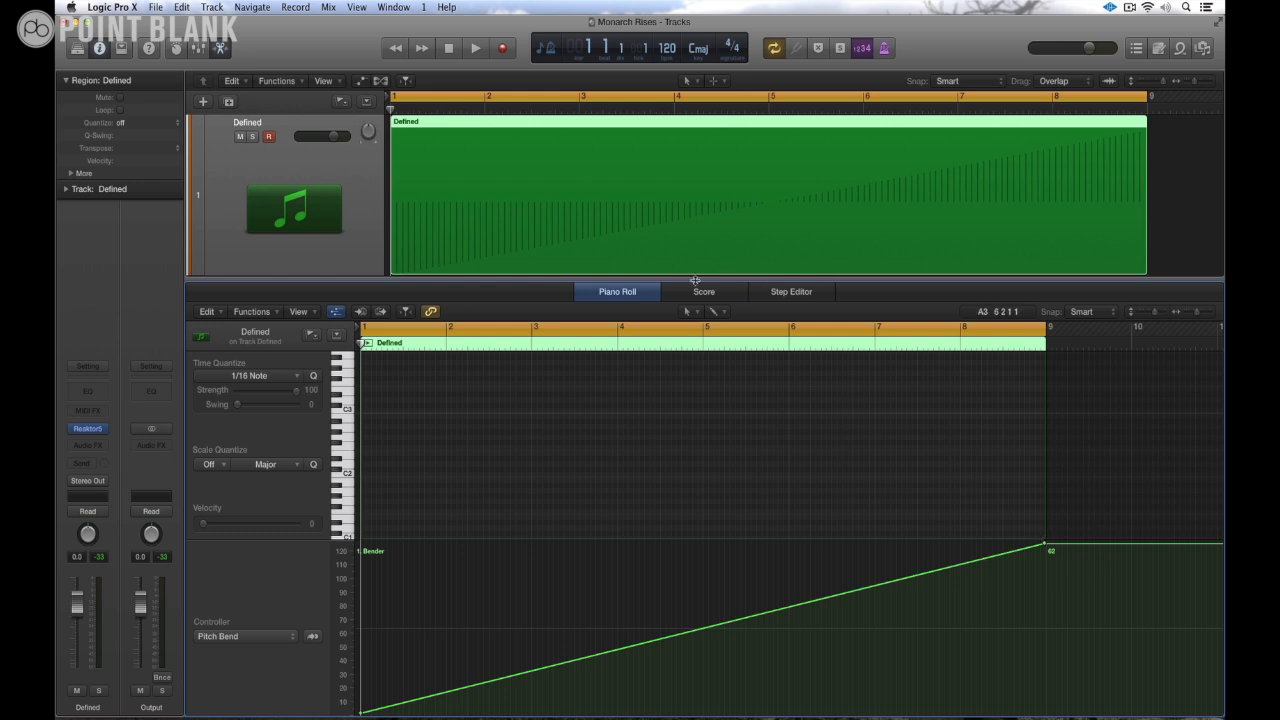
Step: Enlarge the arrangement area slightly and reopen the track's Reaktor5 plug-in window
left_click_drag(695, 281, 695, 308)
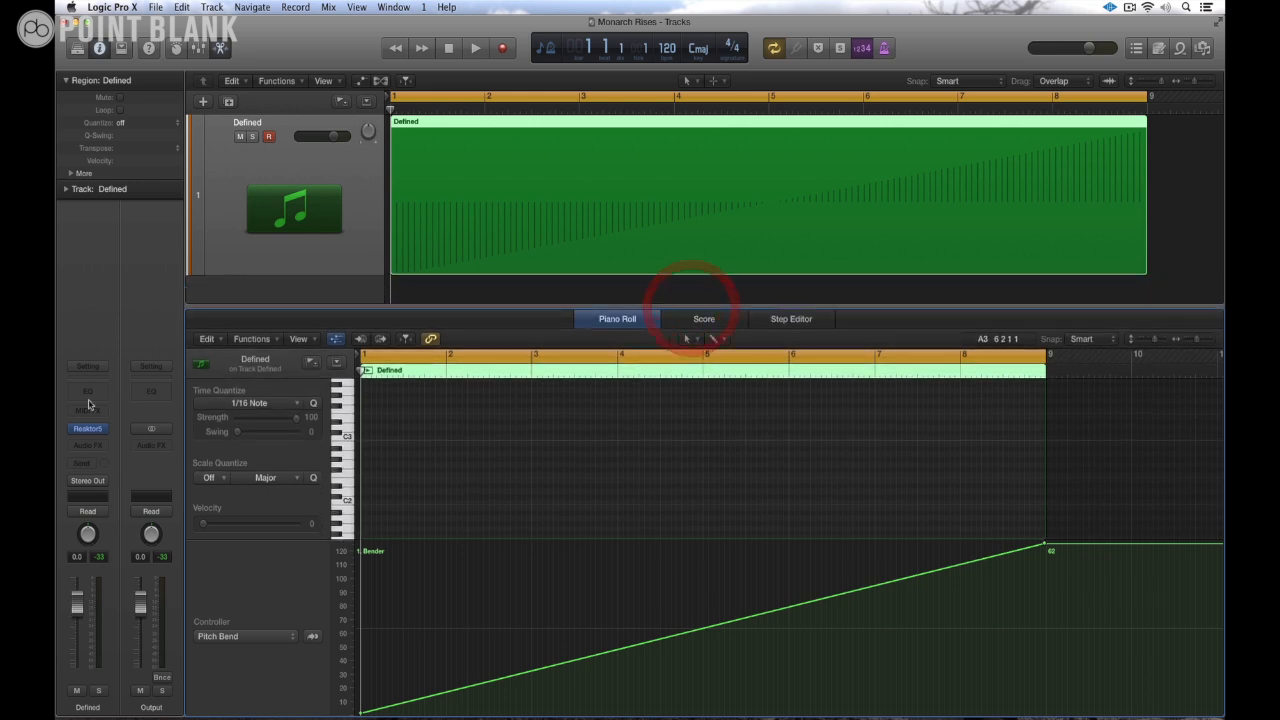
left_click(87, 429)
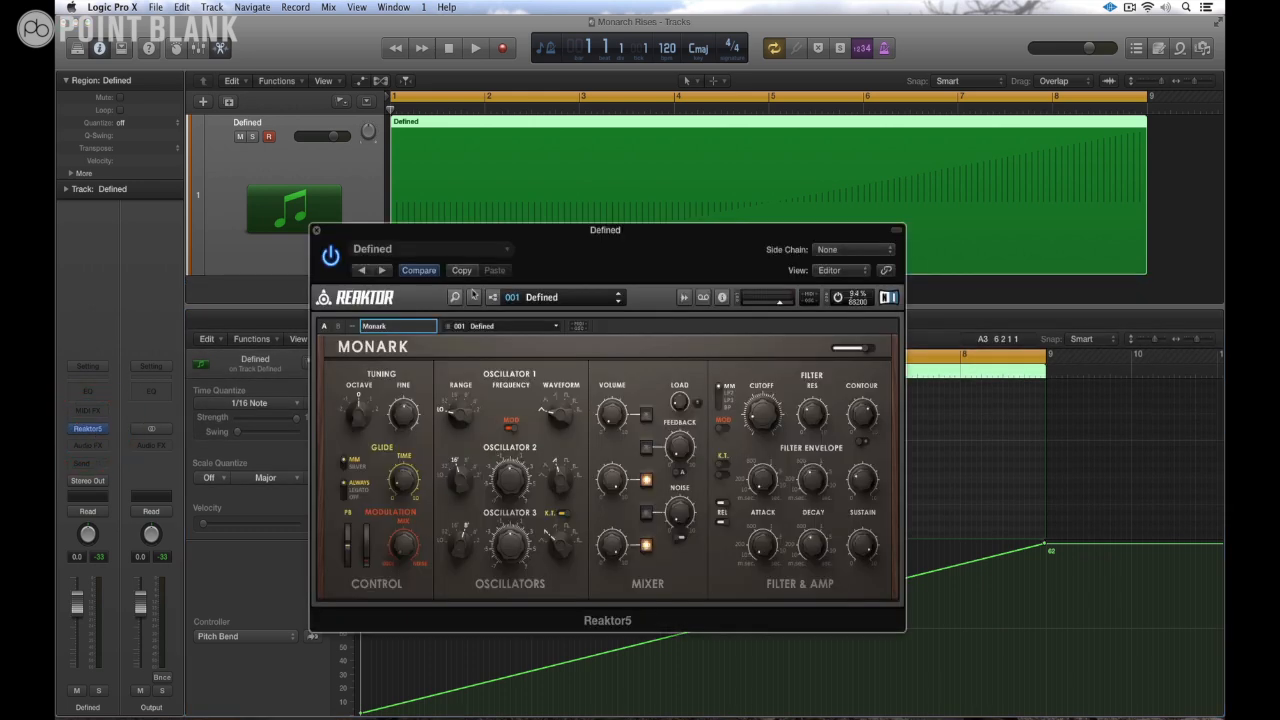
left_click_drag(530, 234, 550, 128)
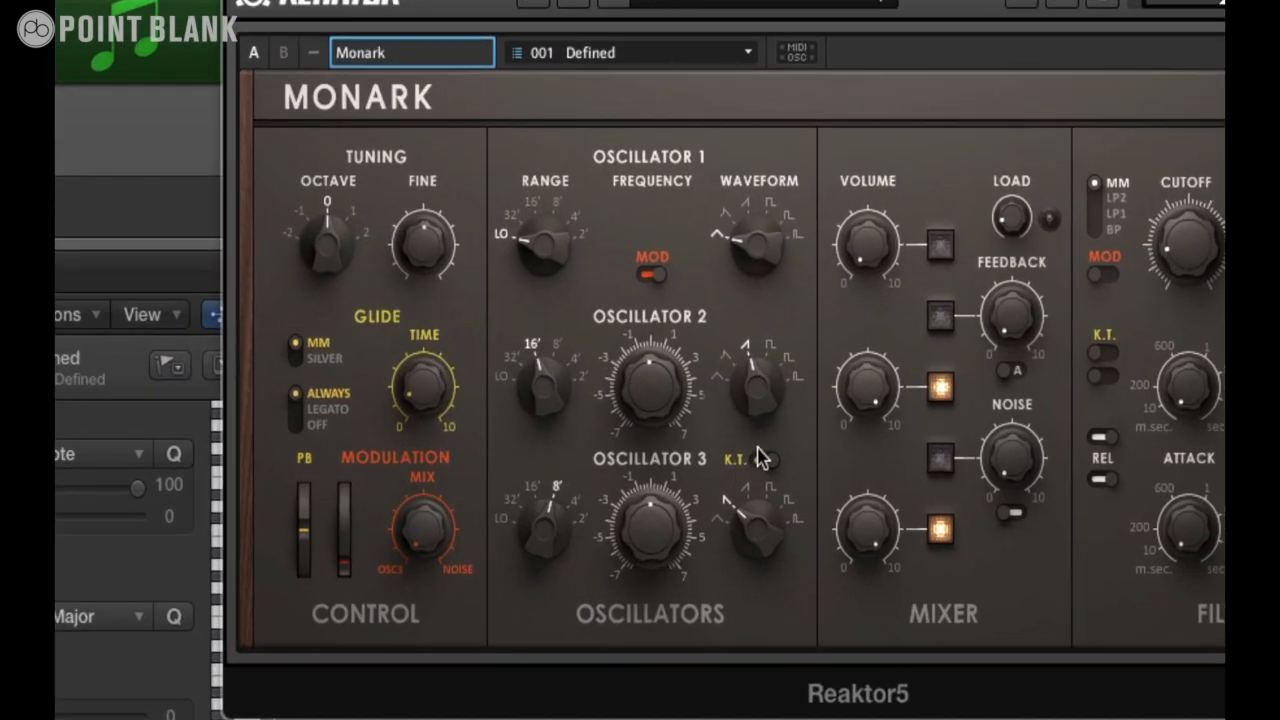
left_click(762, 459)
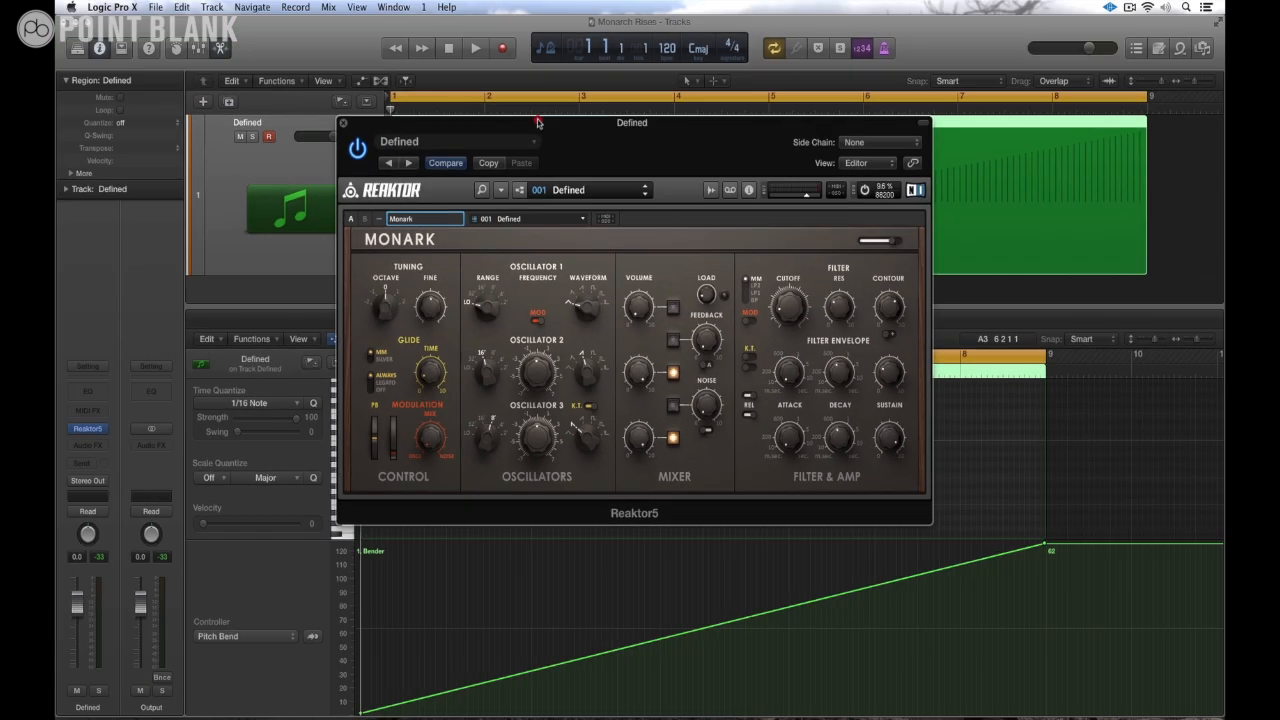
left_click_drag(535, 120, 589, 206)
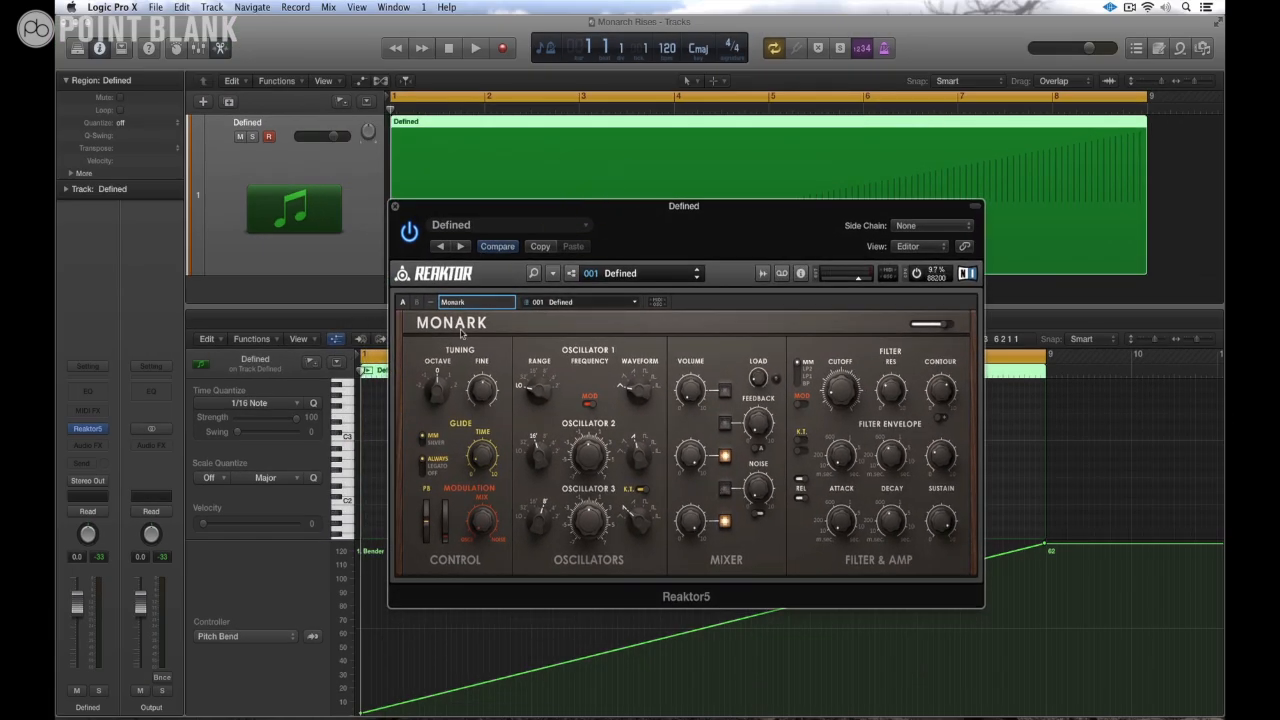
Step: Load the INIT - Monark snapshot from Monark's User Bank in Reaktor's browser
left_click(535, 274)
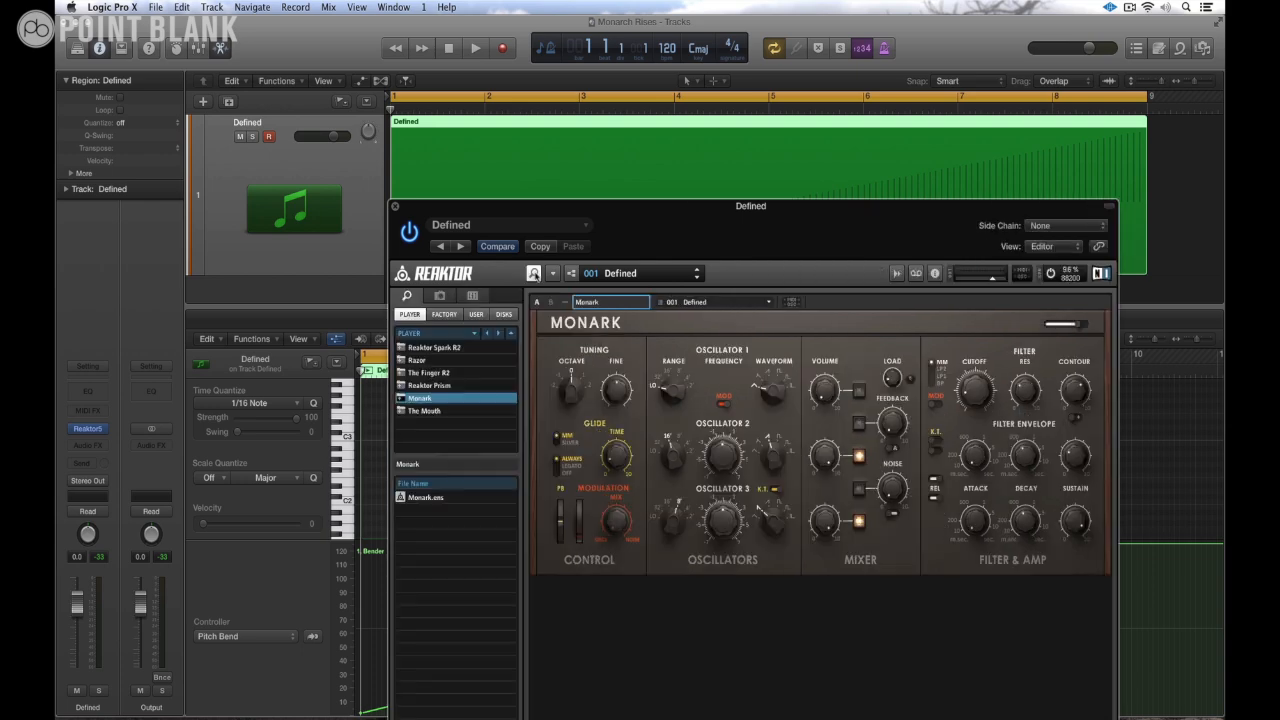
left_click_drag(533, 217, 516, 132)
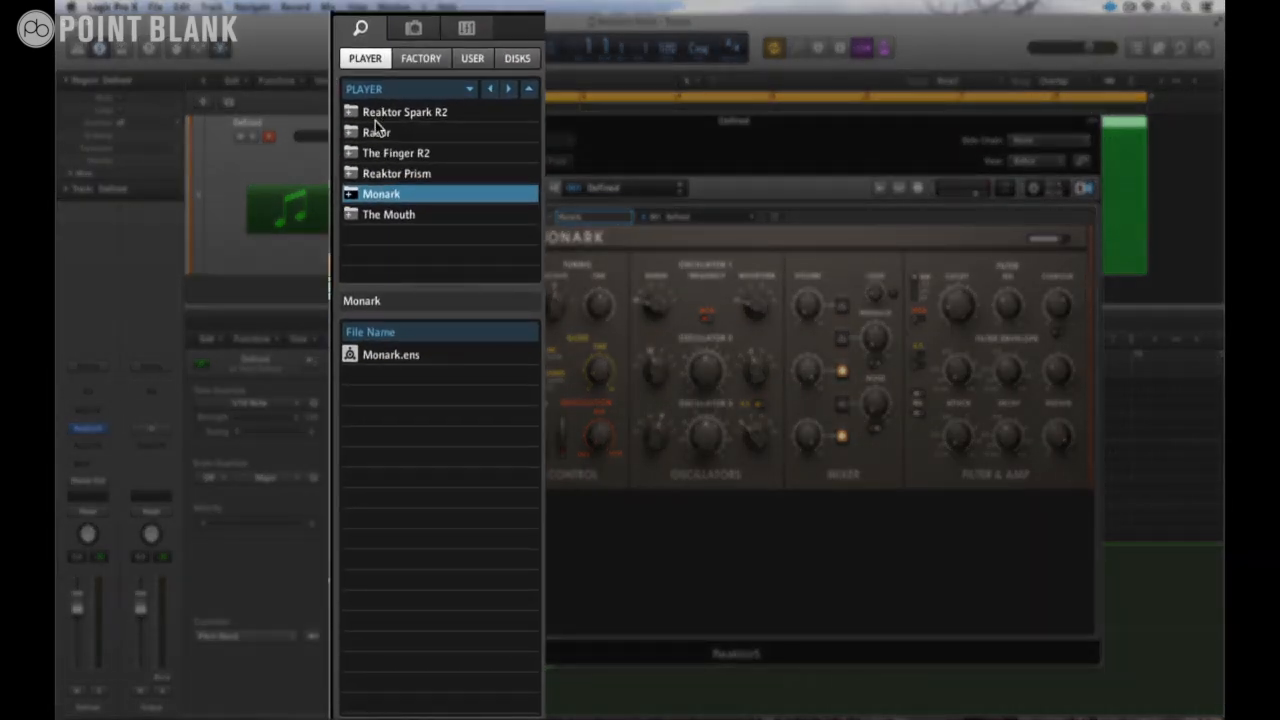
left_click(412, 30)
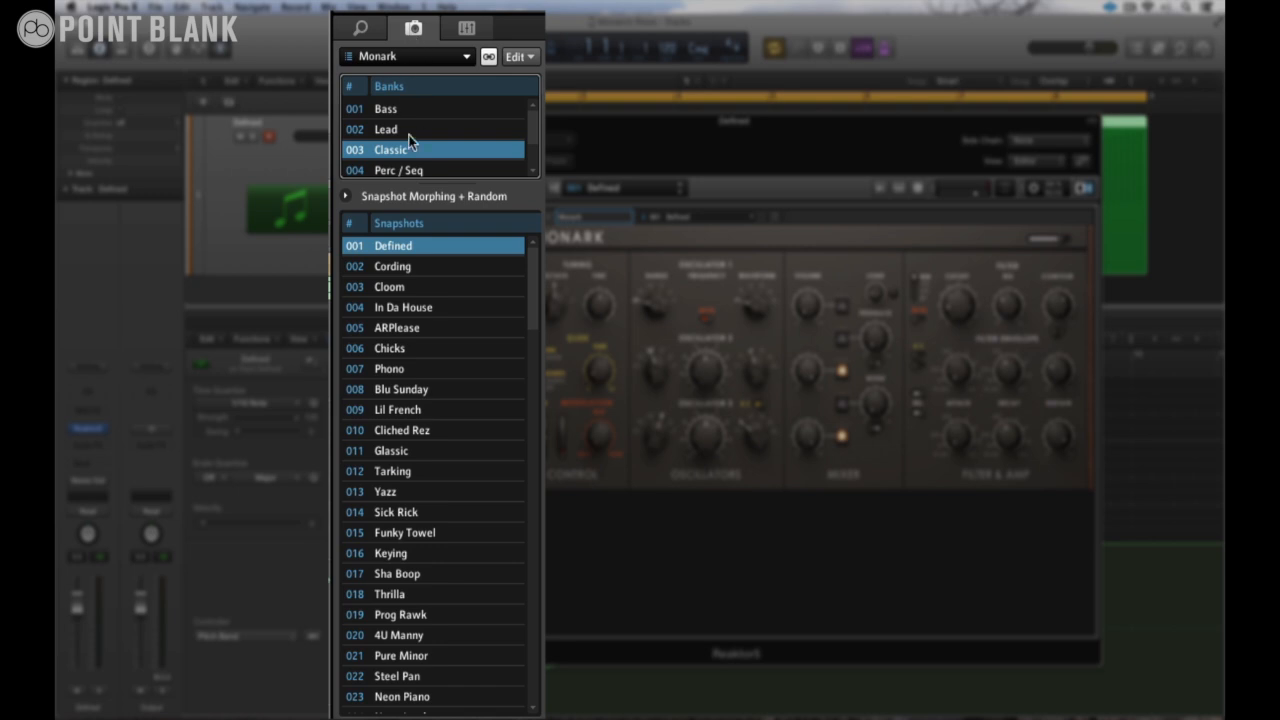
scroll(396, 170, "down", 2)
left_click(392, 166)
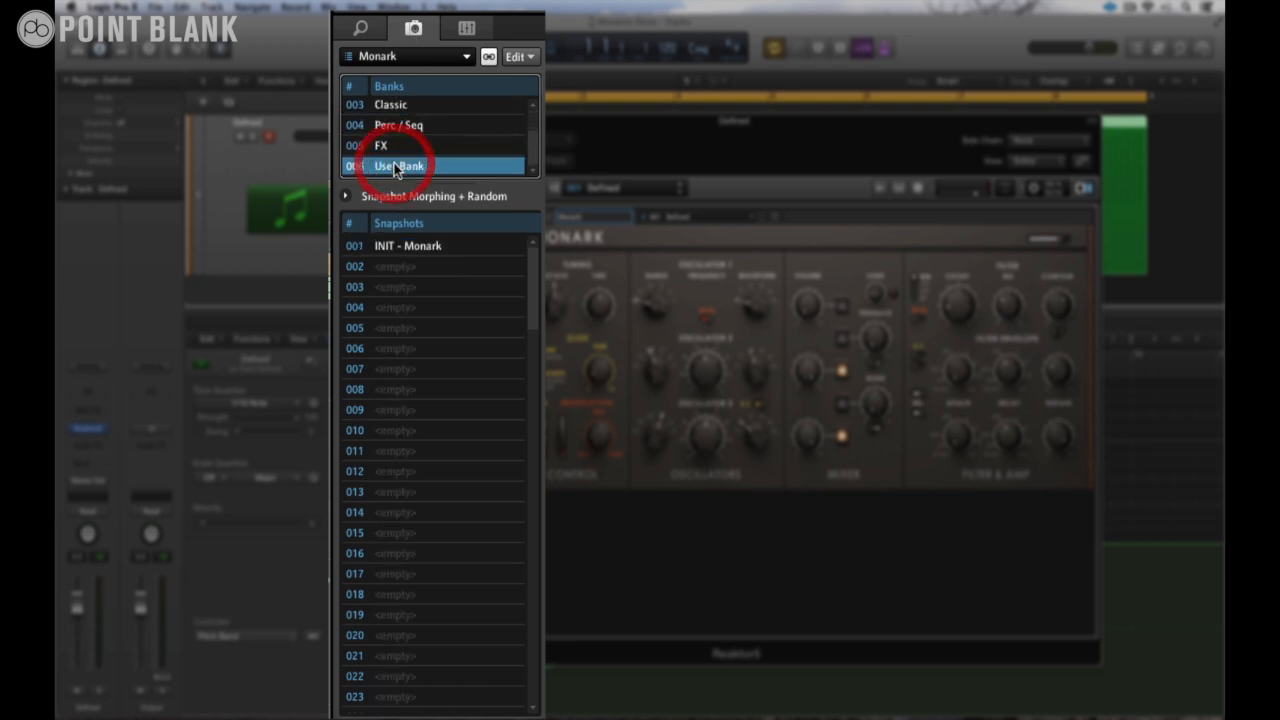
left_click(416, 253)
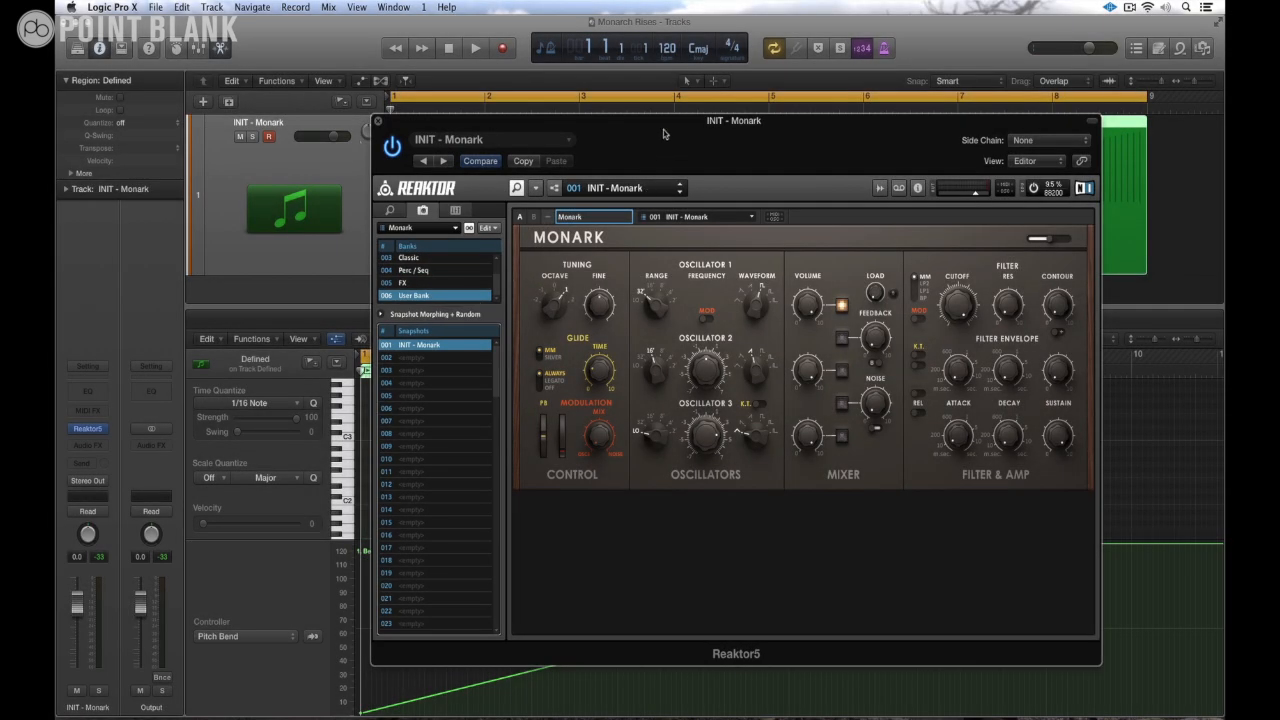
Step: Turn on oscillator 2 and turn off oscillator 1 in Monark's mixer, and play the region briefly
left_click_drag(663, 134, 541, 131)
left_click(841, 371)
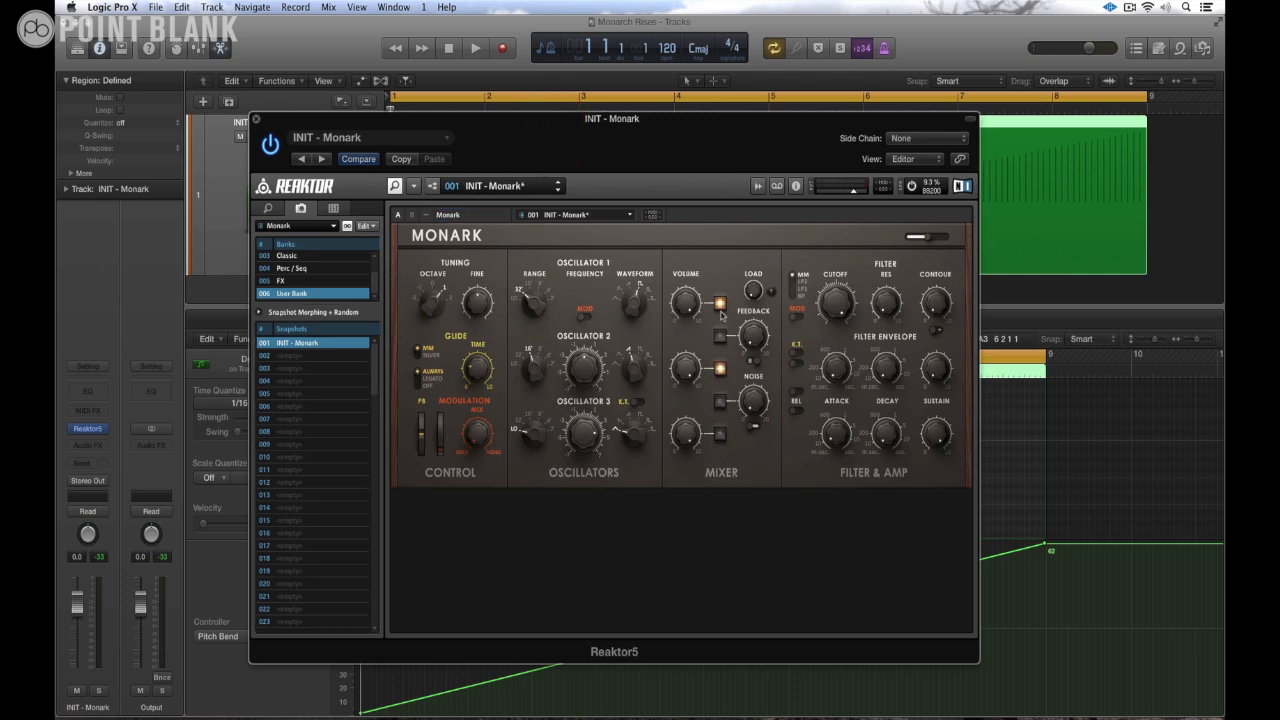
key("space")
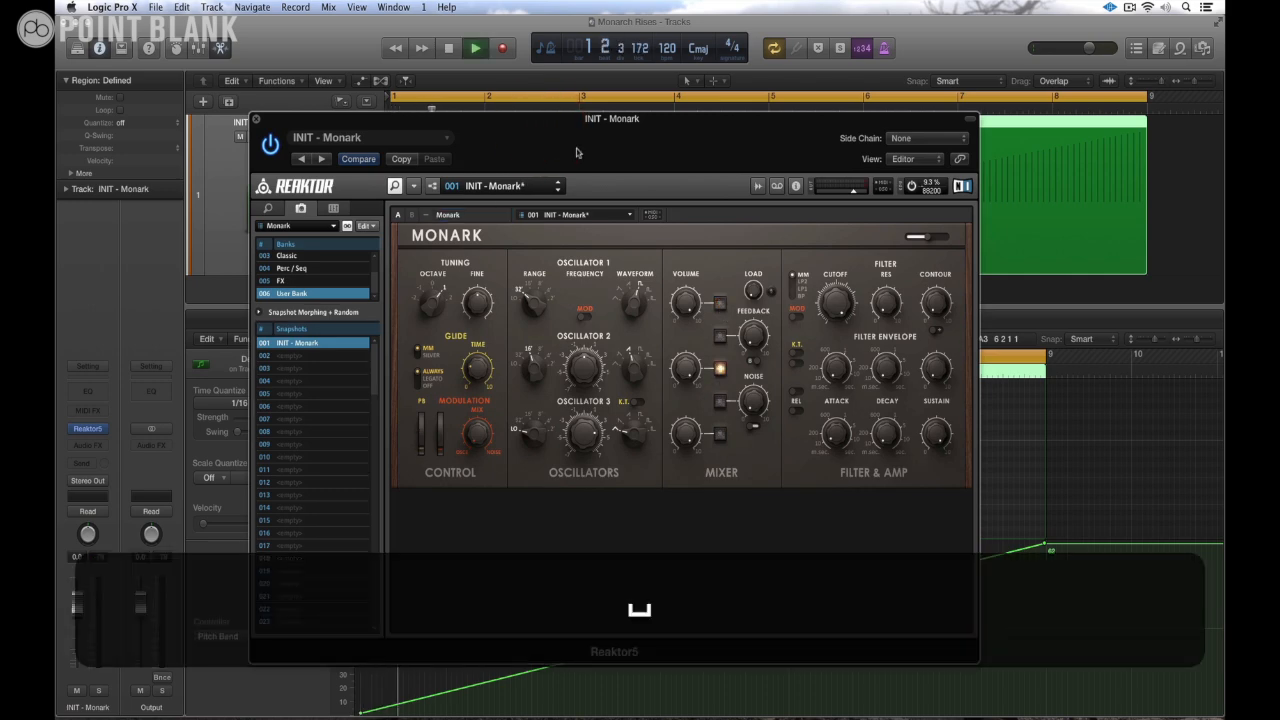
left_click_drag(563, 130, 953, 194)
key("space")
Step: Create a C3 note at bar 1 in the Piano Roll and extend it to the region's end at bar 9
key("super")
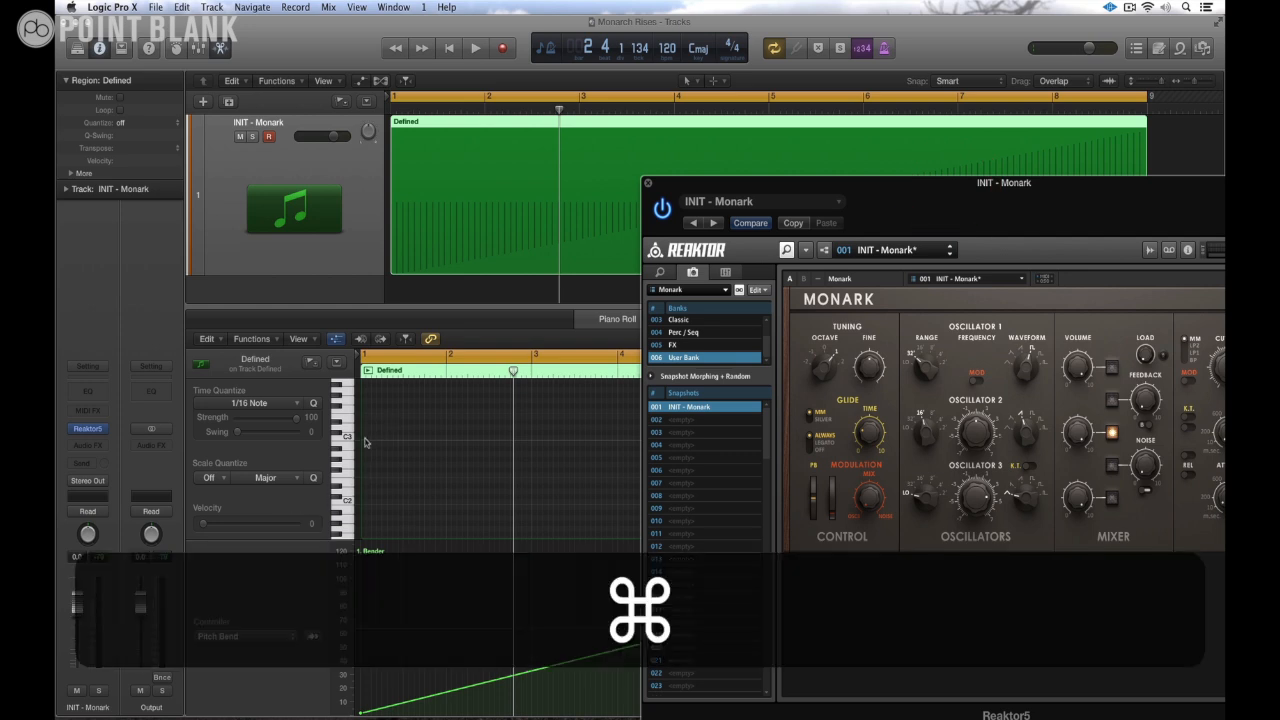
right_click(365, 442)
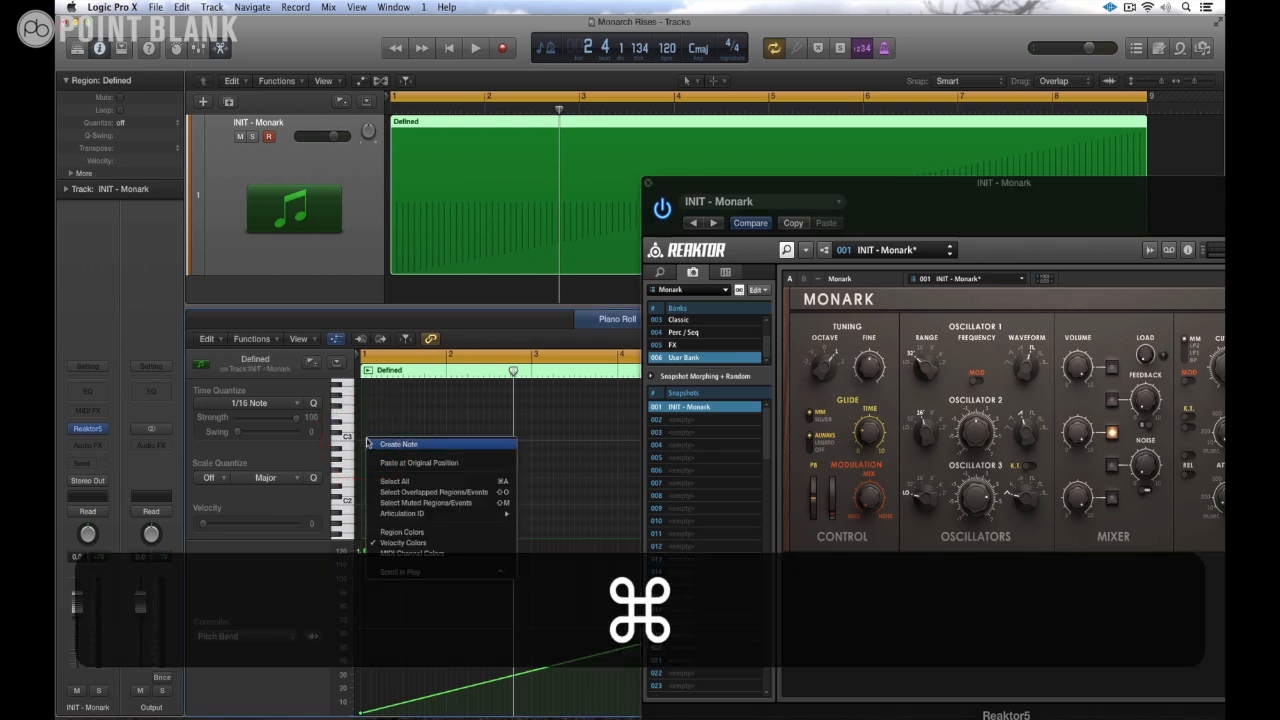
left_click(397, 444)
left_click_drag(362, 437, 578, 437)
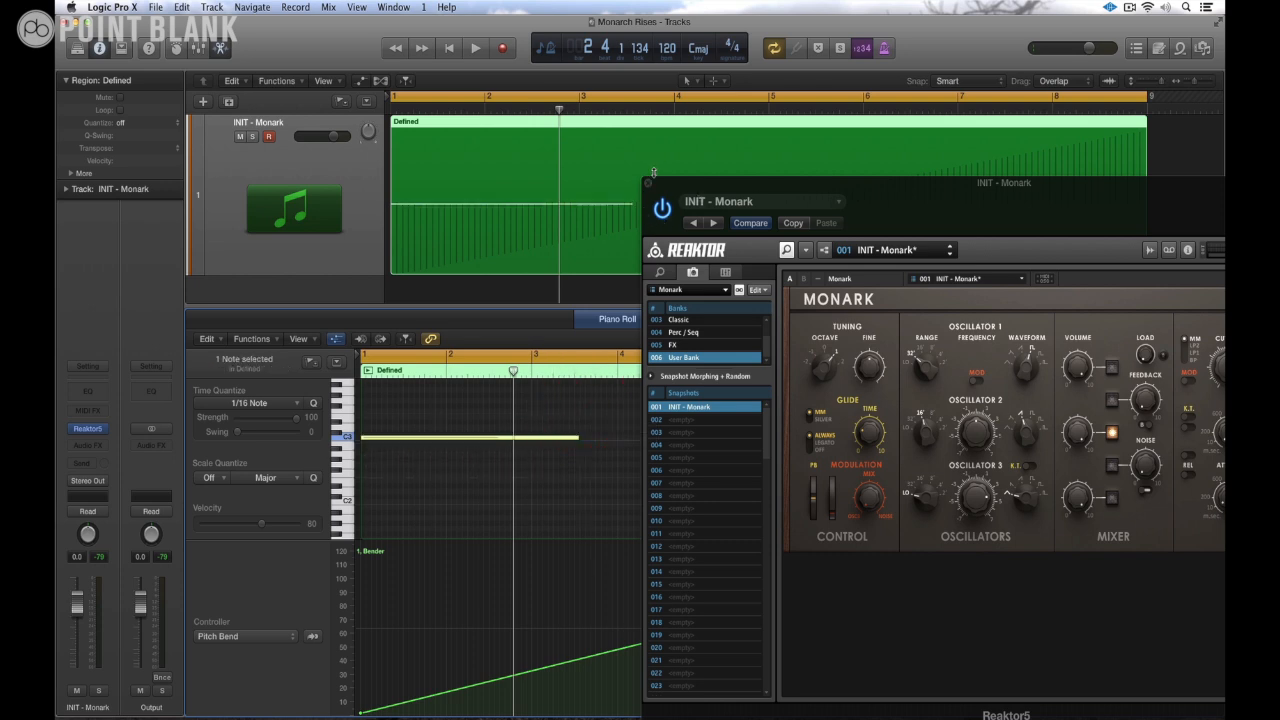
left_click(649, 184)
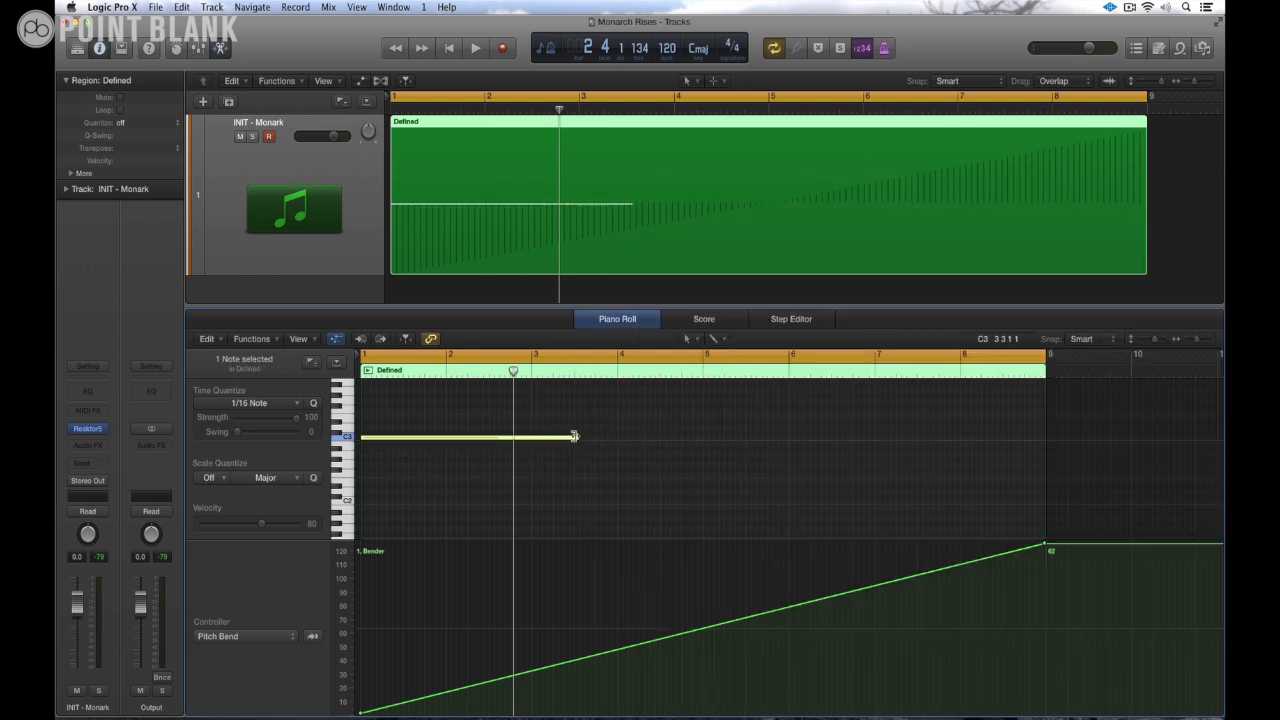
left_click_drag(576, 437, 1038, 365)
scroll(920, 457, "down", 5)
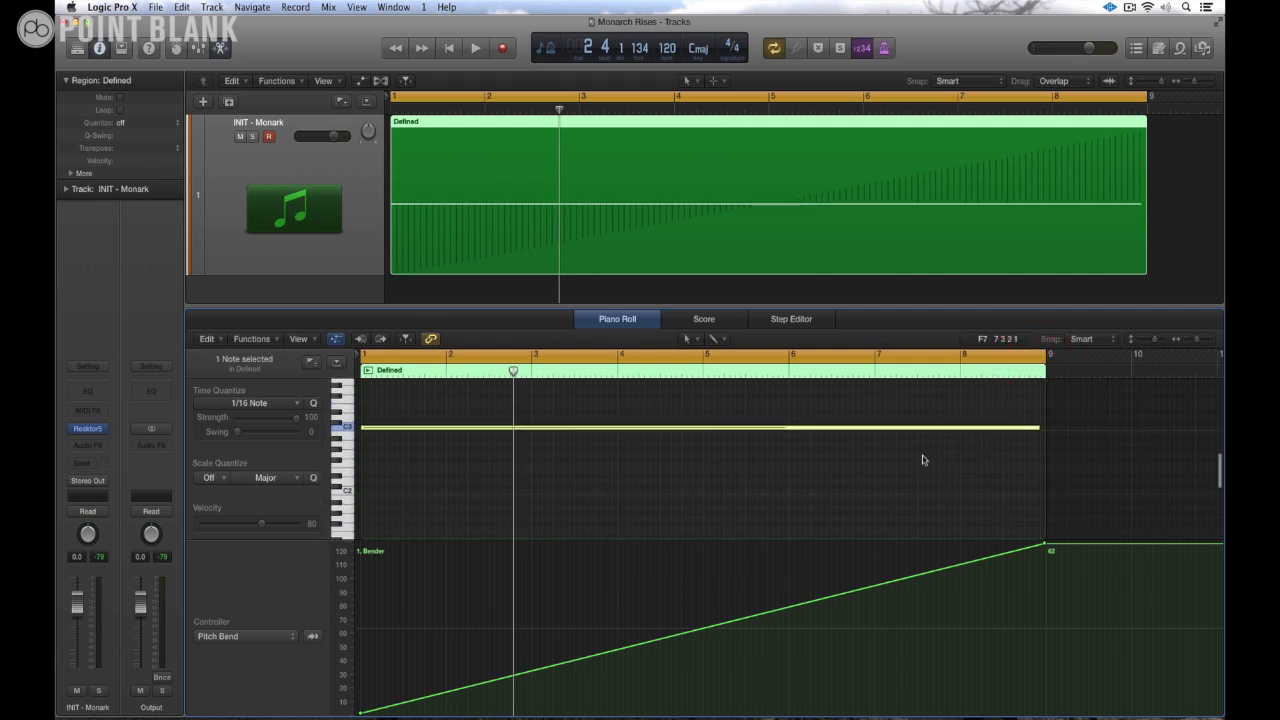
left_click(1036, 427)
Step: Set the C3 note's velocity to 127 and play back the region
left_click(307, 523)
left_click_drag(263, 529, 371, 514)
key("space")
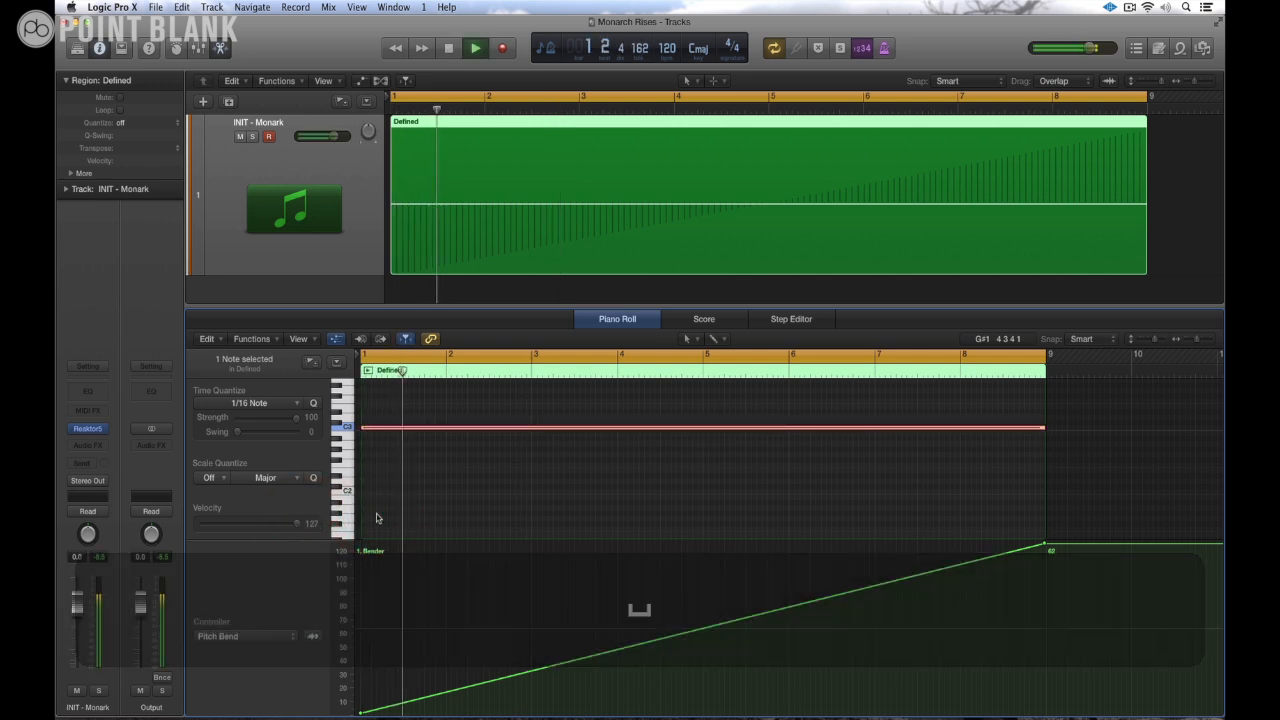
Step: Lower the INIT - Monark channel's volume to -7.6 dB and open its Reaktor5 instrument window
left_click_drag(76, 611, 79, 657)
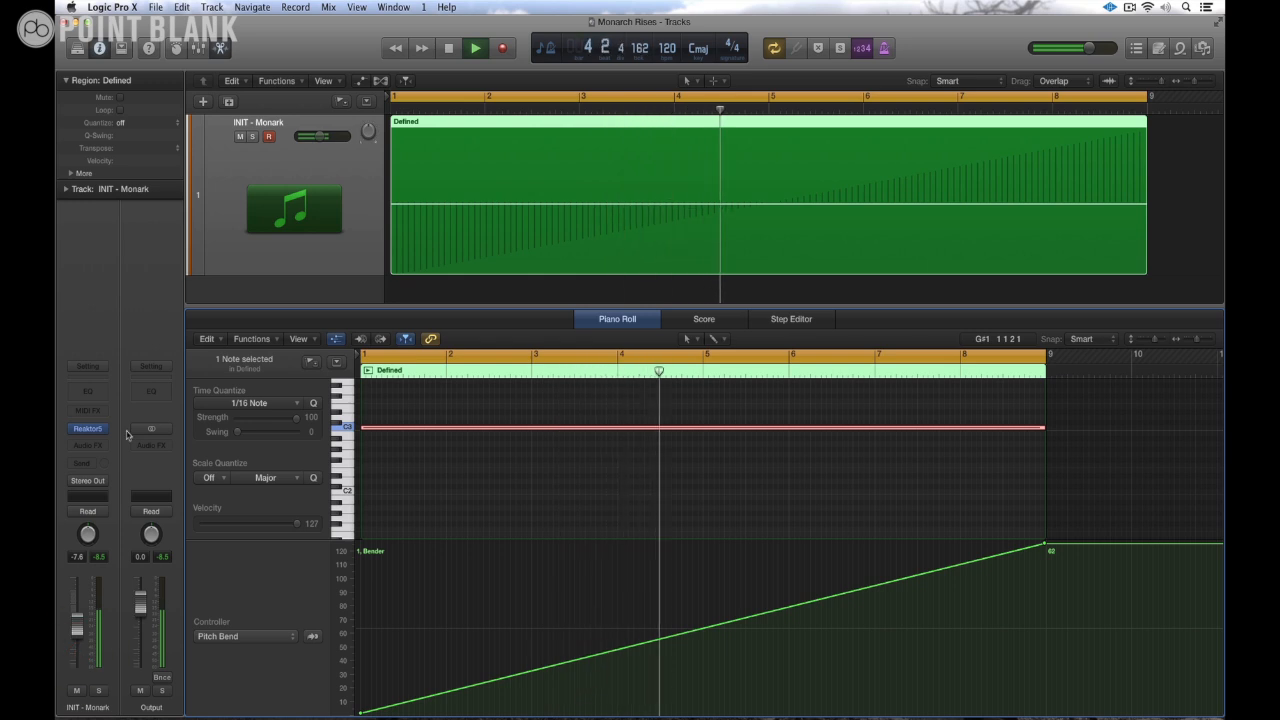
left_click(87, 428)
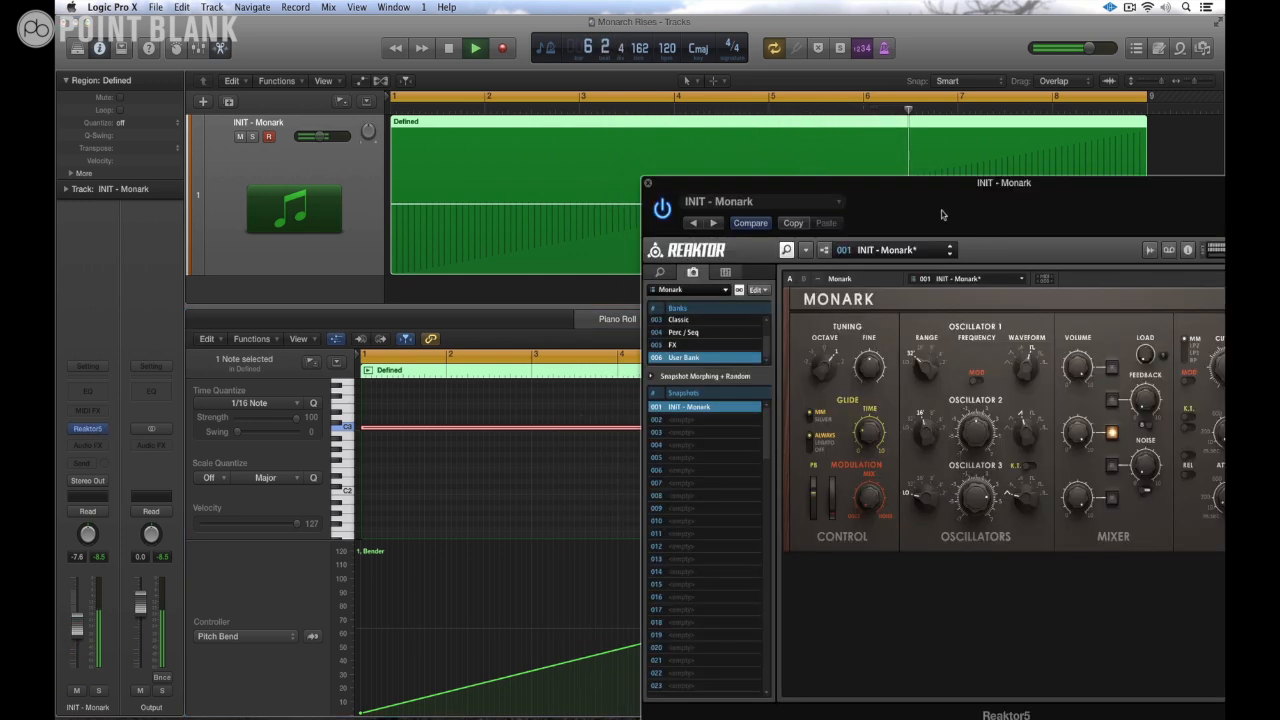
left_click_drag(946, 226, 801, 216)
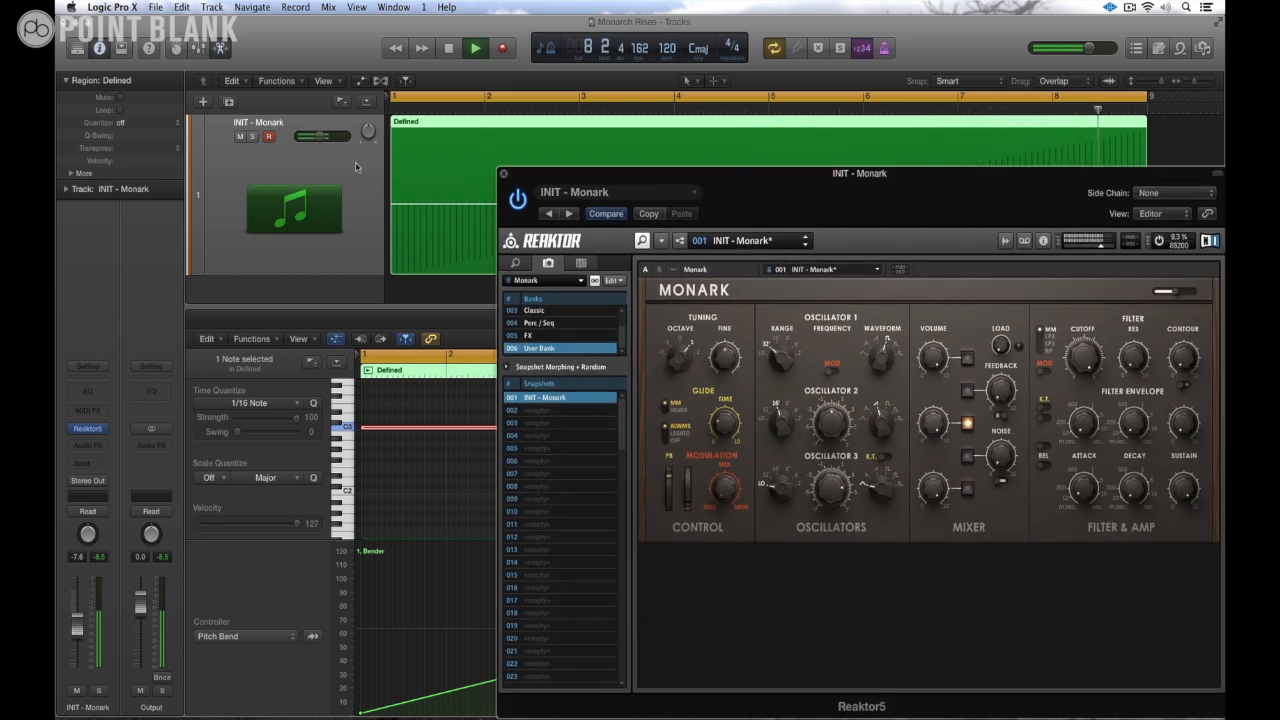
Step: Show the track automation and set the INIT - Monark channel's automation mode to Touch
key("a")
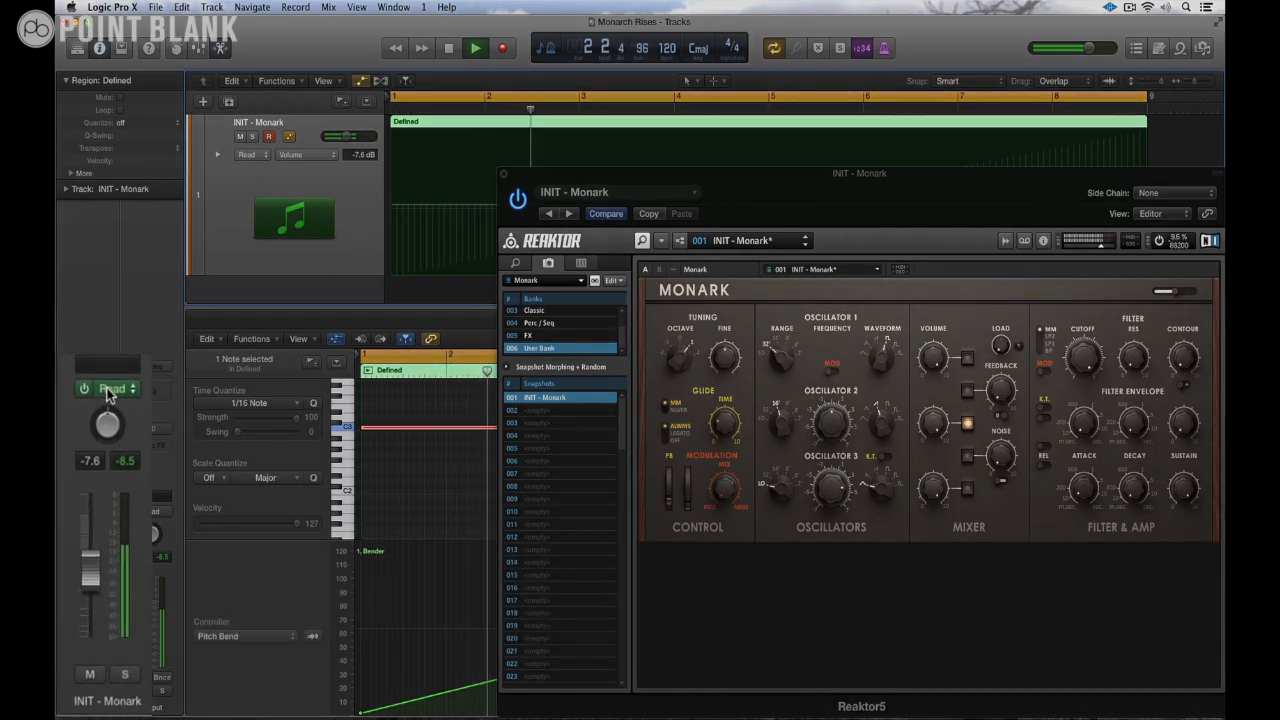
left_click(88, 511)
left_click(102, 462)
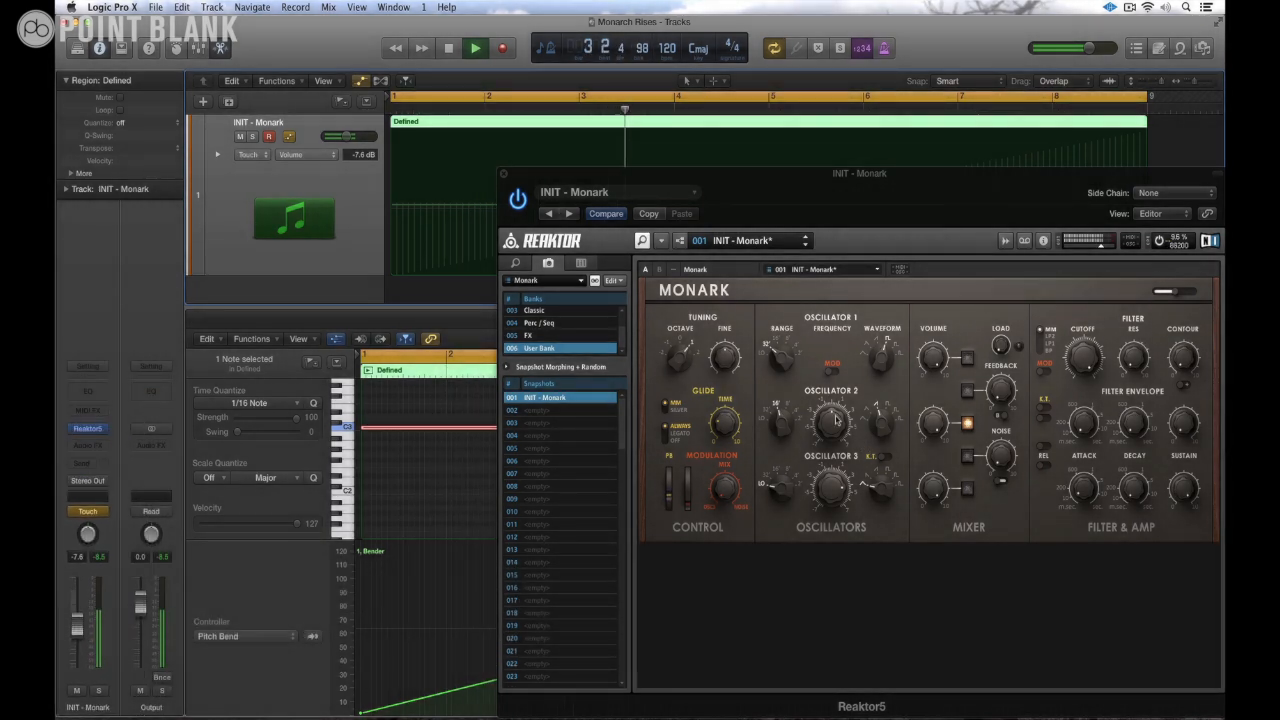
Step: Record a short movement of oscillator 2's frequency as automation, close the instrument window and stop playback
left_click_drag(836, 422, 837, 403)
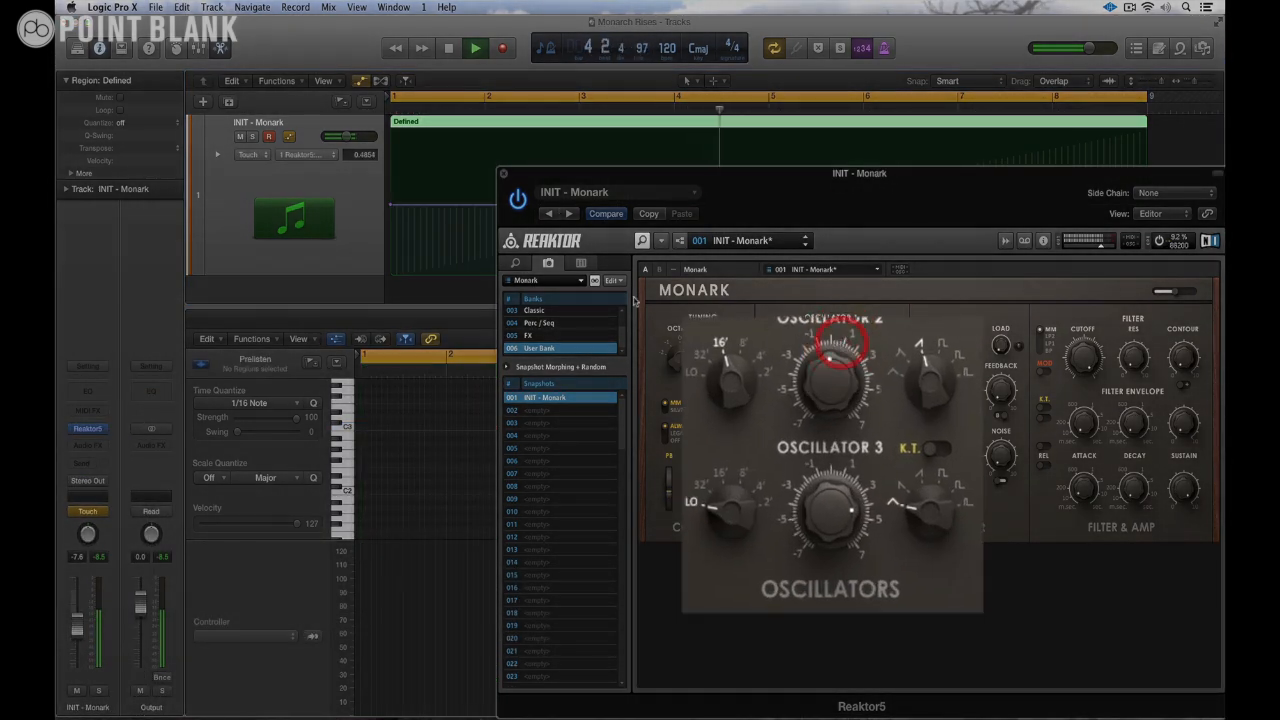
left_click(503, 174)
key("space")
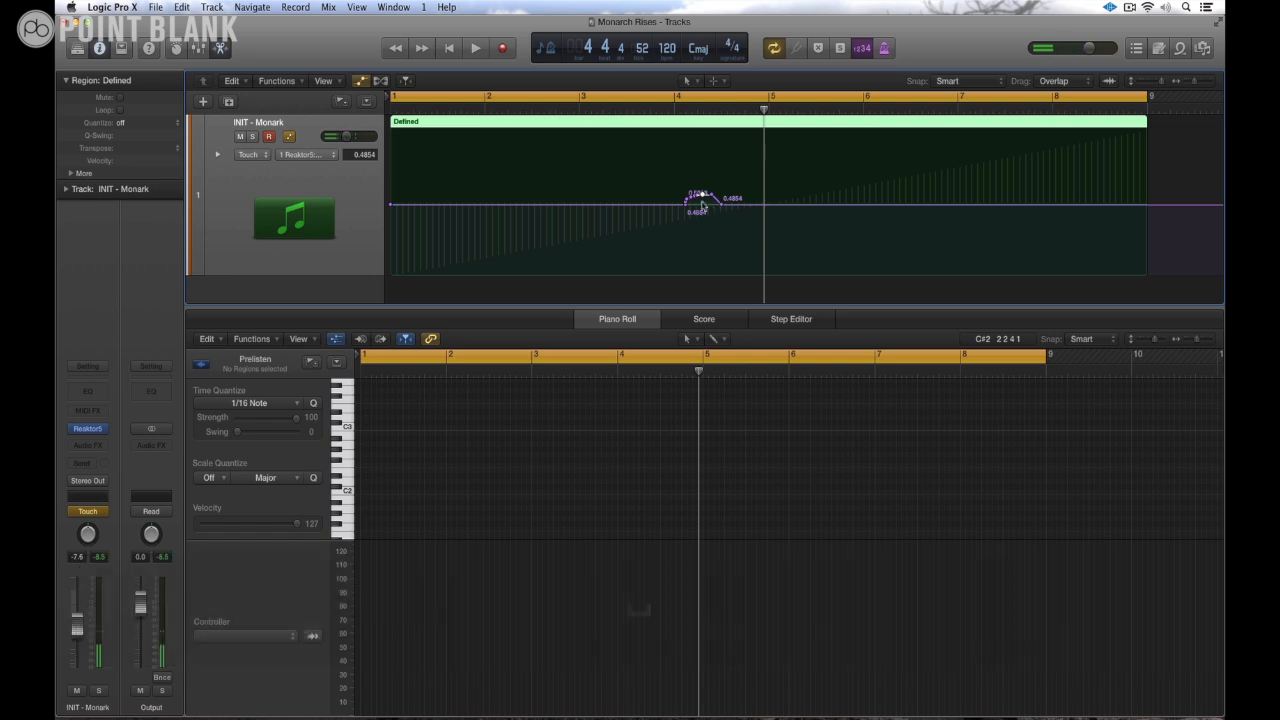
Step: Reshape the oscillator 2 frequency automation into a straight ramp from the minimum at bar 1 up to 1.0000 at bar 9
left_click_drag(391, 208, 391, 272)
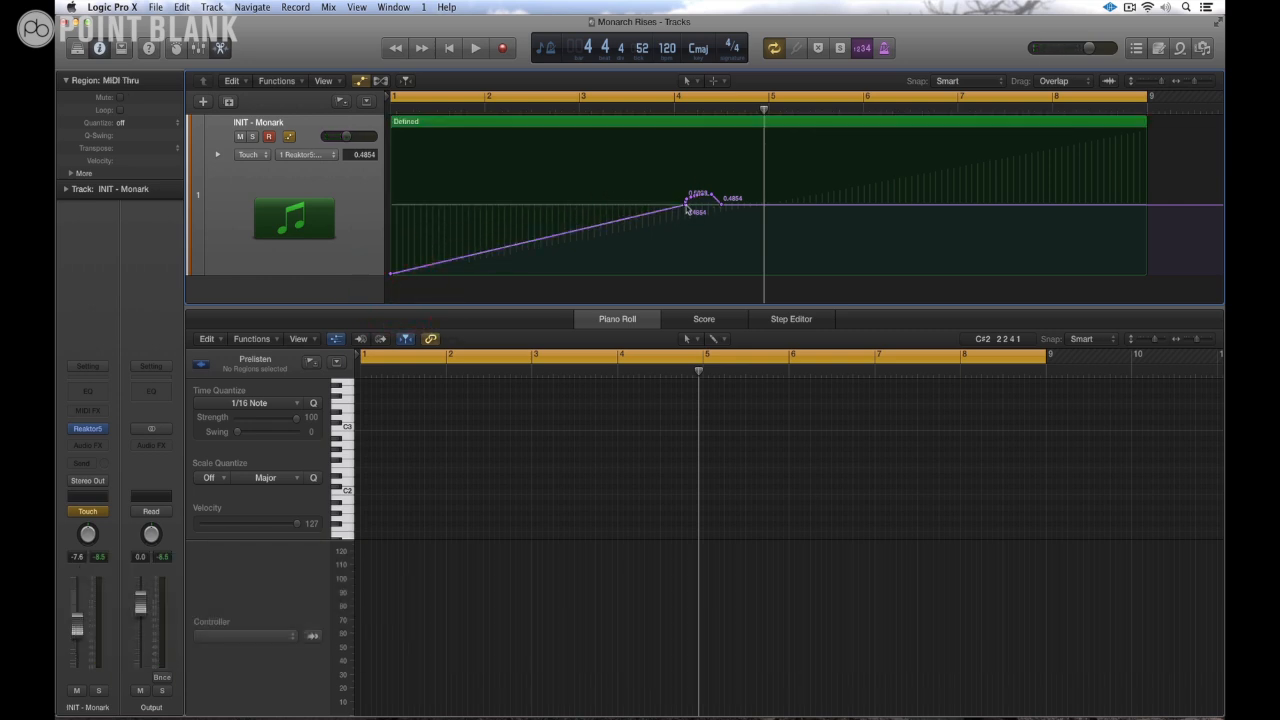
left_click_drag(686, 205, 826, 174)
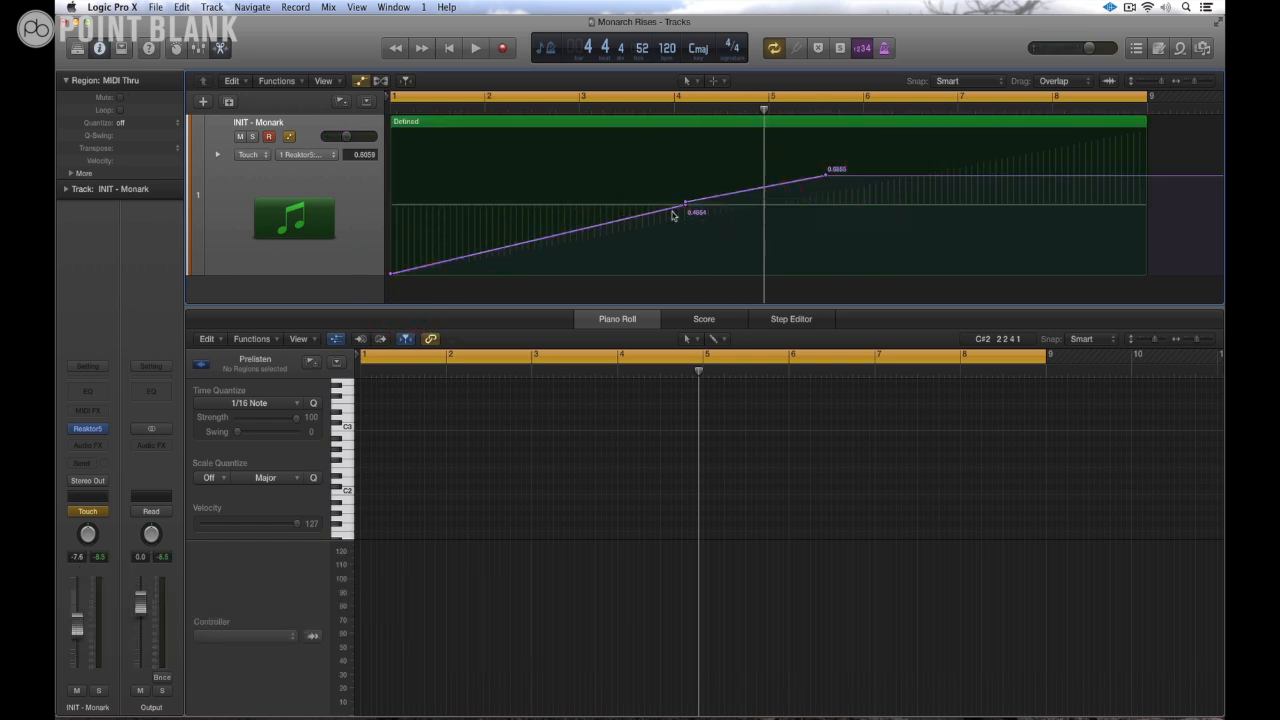
left_click(686, 205)
left_click(686, 205)
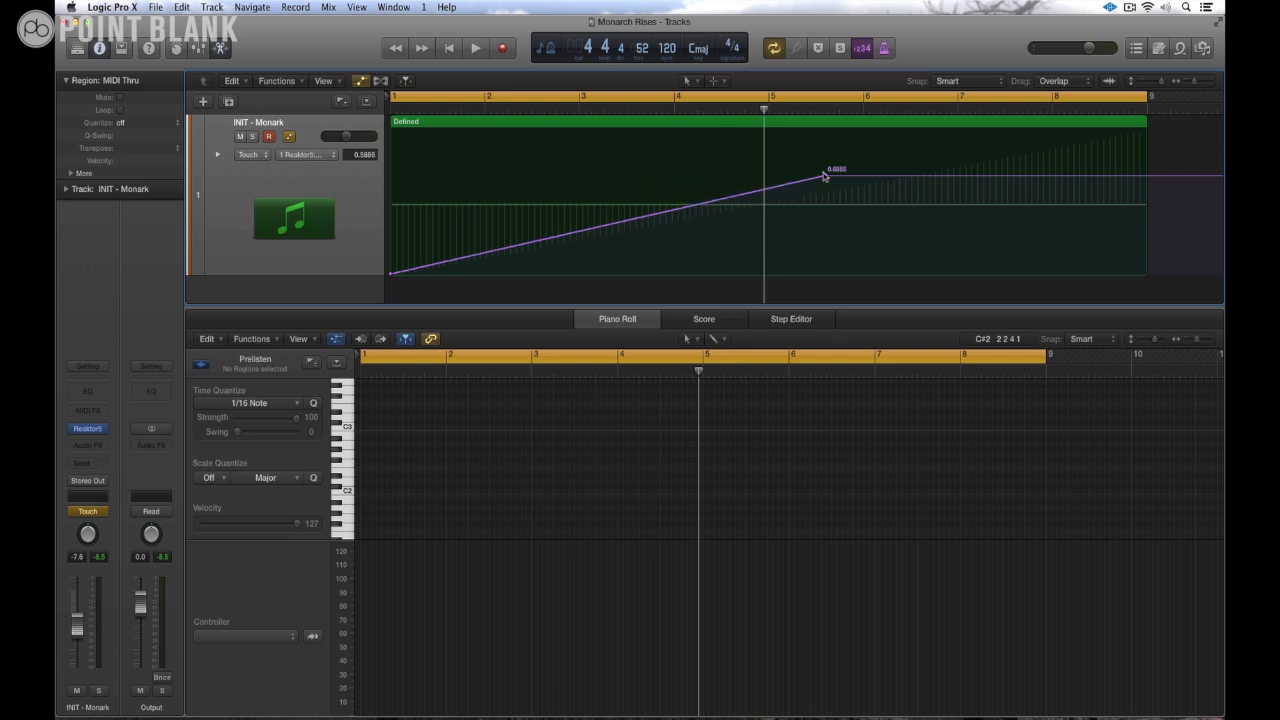
left_click_drag(826, 178, 1144, 124)
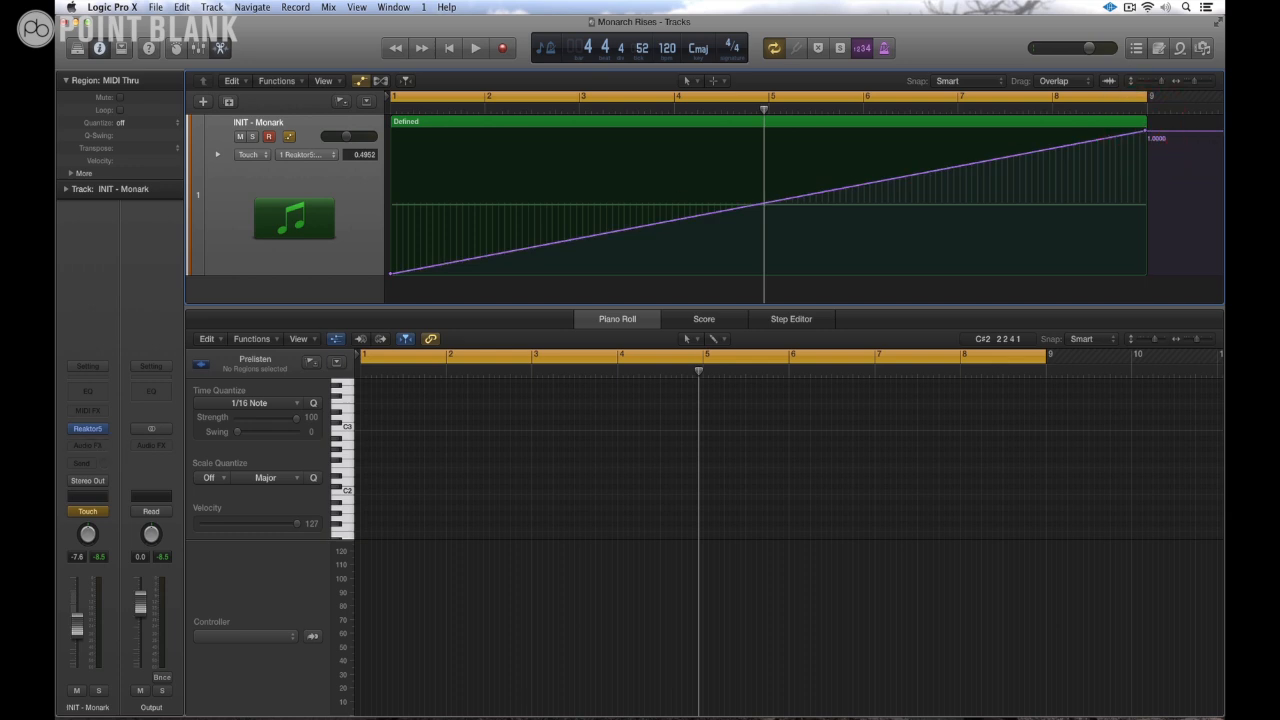
Step: Set the channel's automation mode to Read and play the oscillator 2 ramp with Monark's window open
left_click(87, 511)
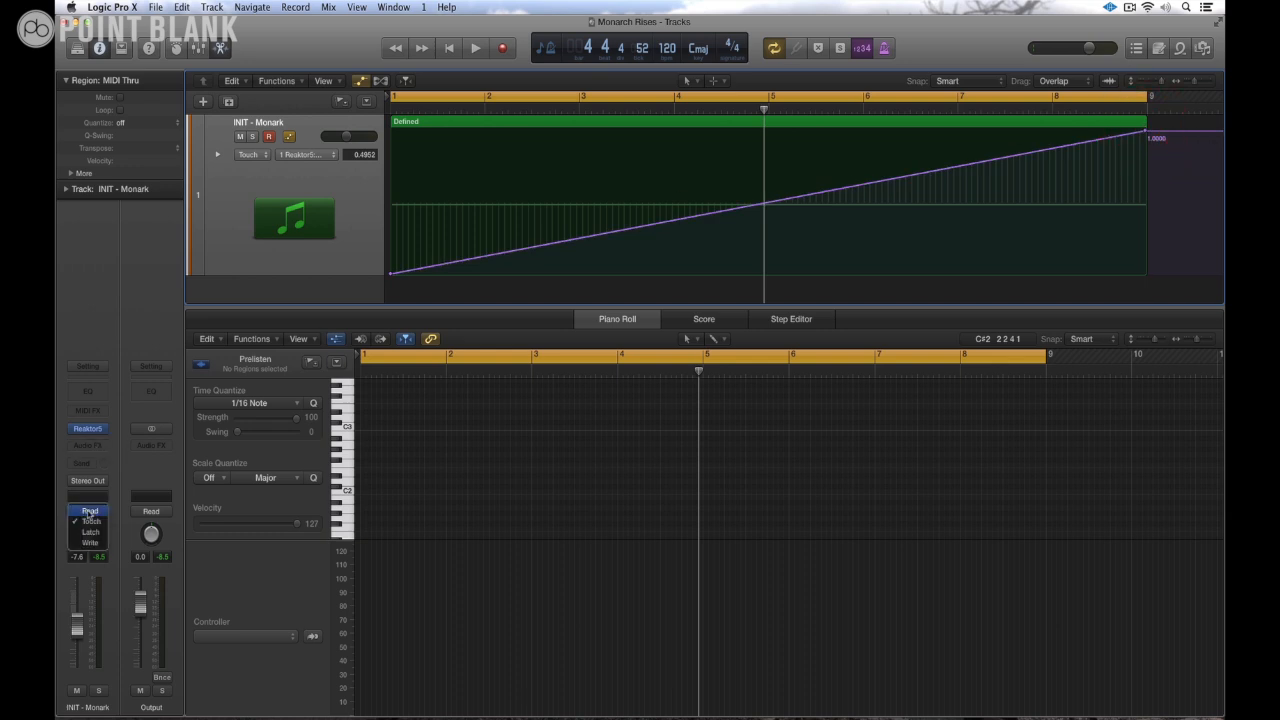
left_click(89, 511)
left_click(89, 430)
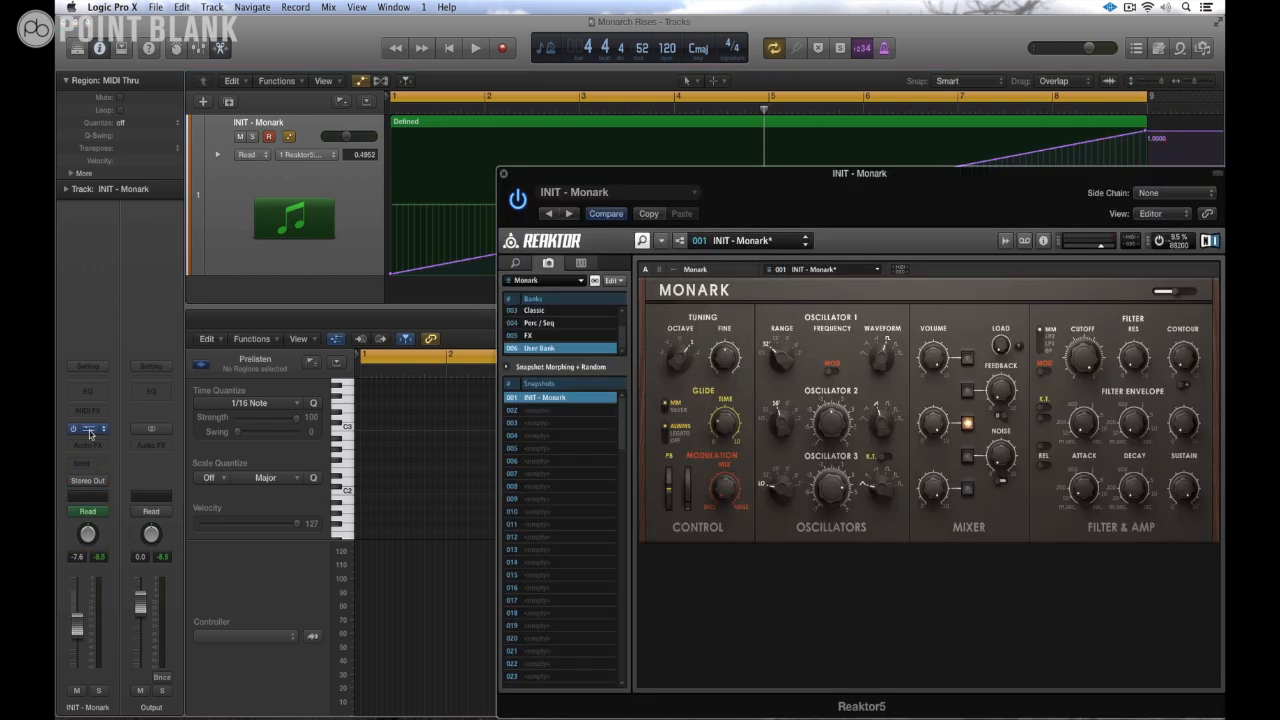
left_click_drag(745, 186, 610, 162)
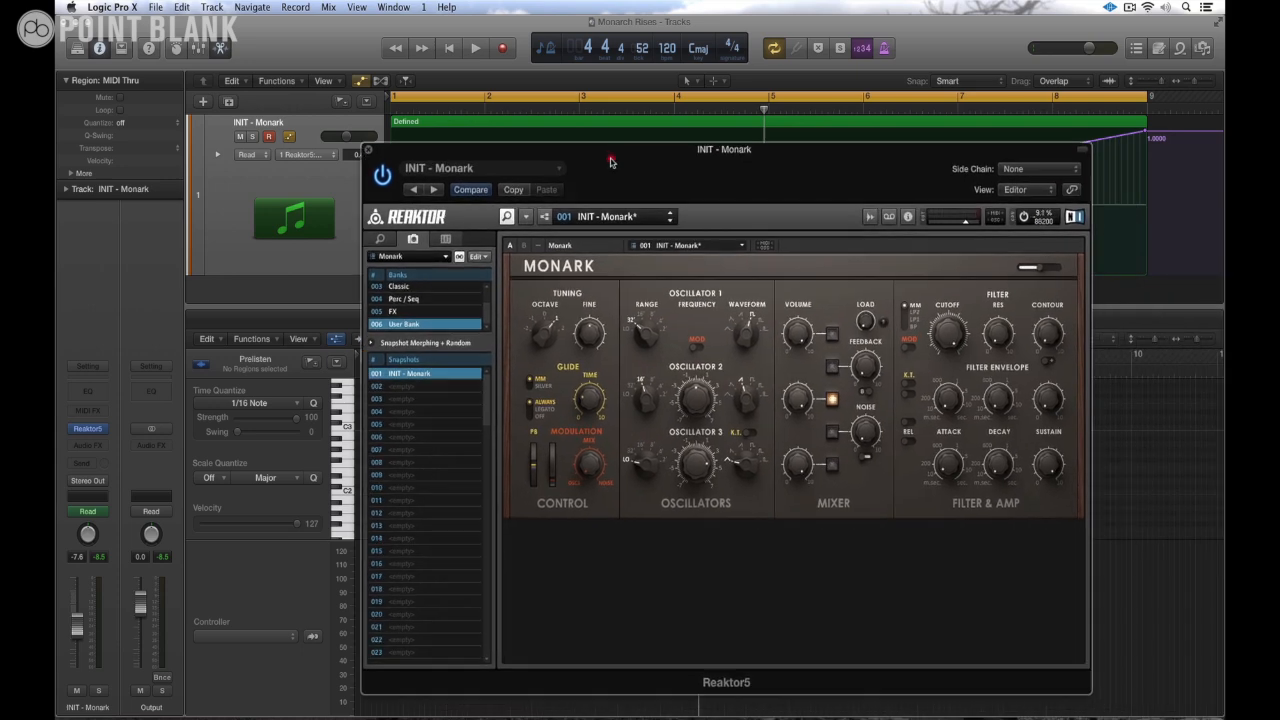
key("space")
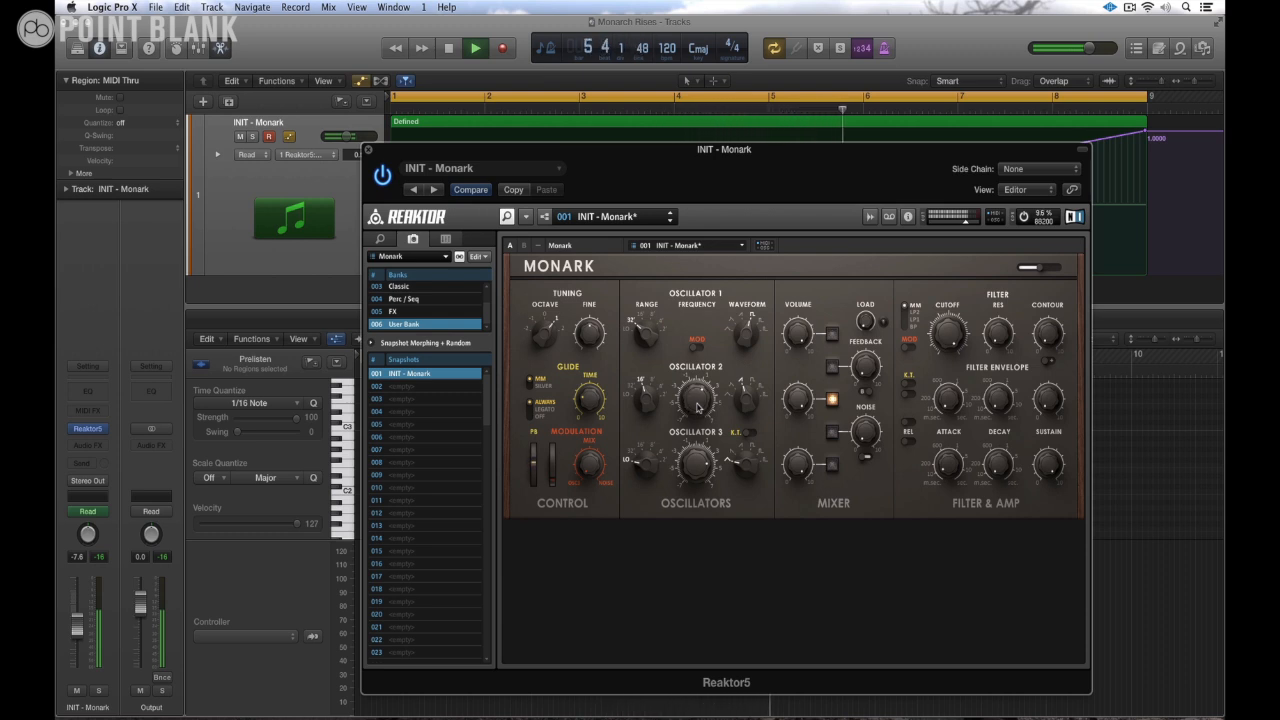
key("space")
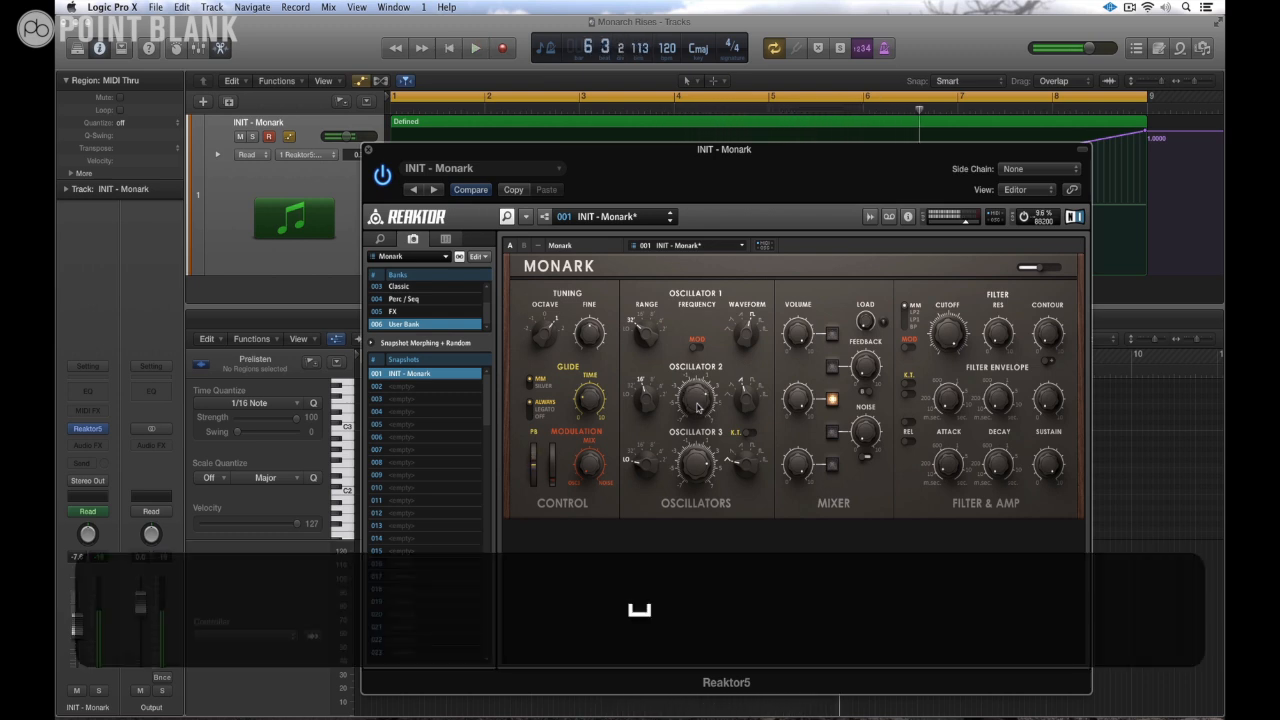
Step: Set oscillator 3's range to 16' and its waveform to reverse sawtooth, and turn it on in Monark's mixer
mouse_move(696, 149)
left_mouse_down()
mouse_move(688, 177)
mouse_move(688, 148)
left_mouse_up()
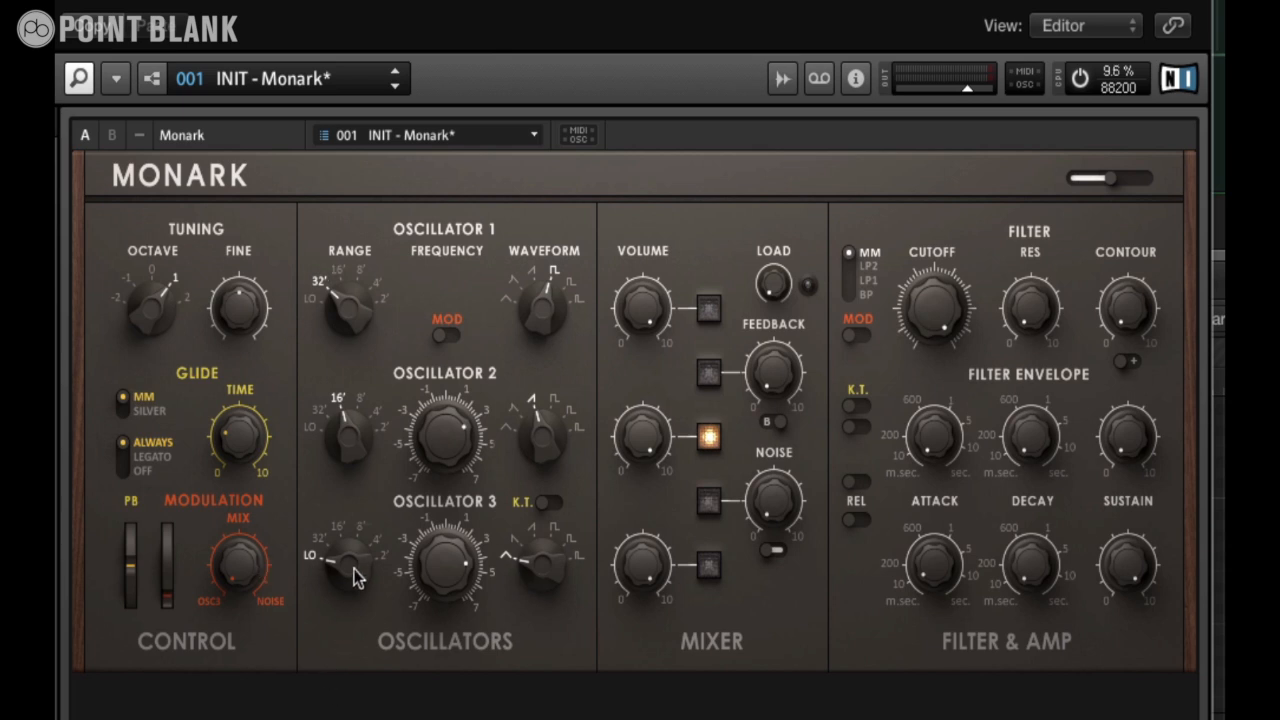
left_click_drag(355, 575, 347, 487)
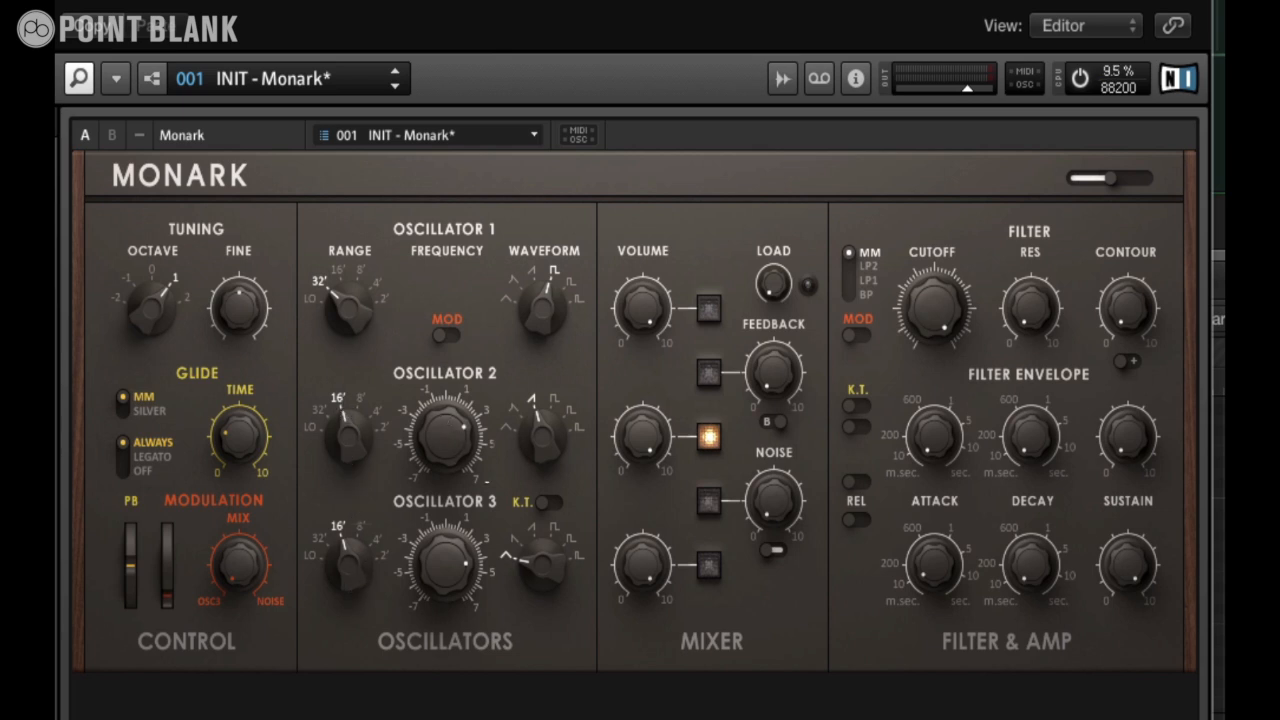
left_click_drag(550, 588, 543, 540)
left_click(708, 565)
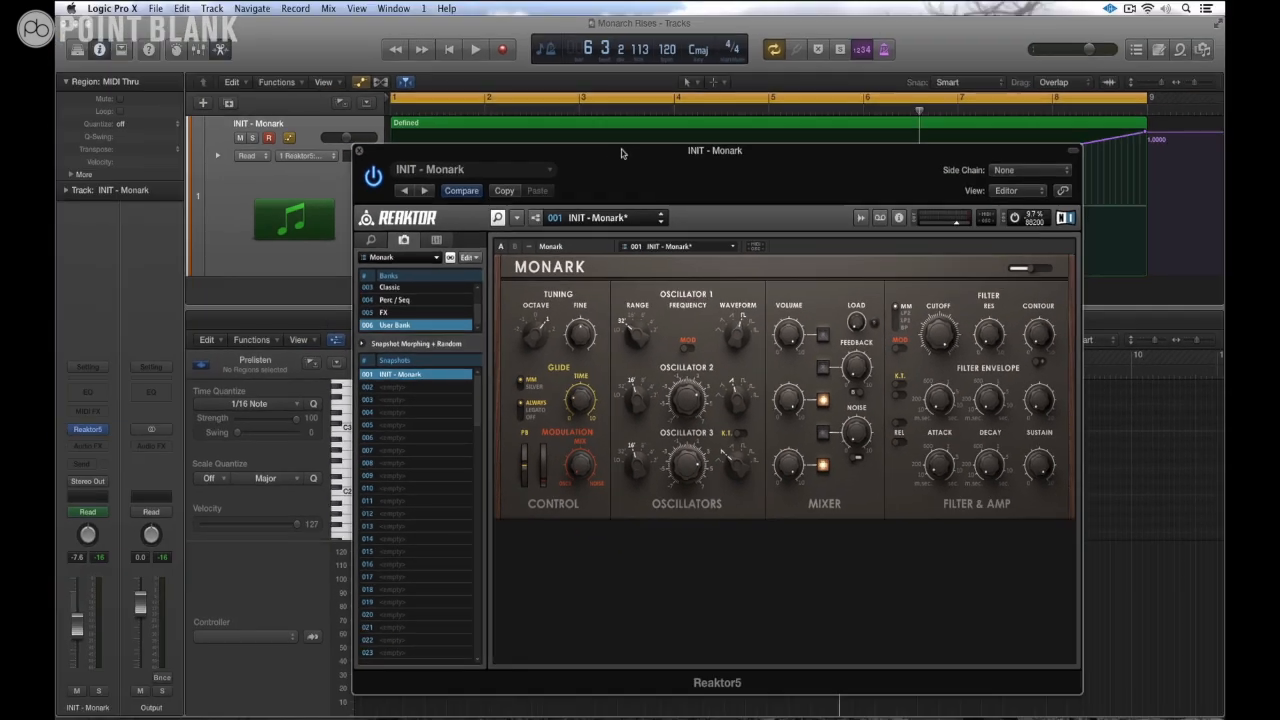
Step: Set the channel's automation mode to Touch and record a short oscillator 3 frequency movement while playing from bar 1
left_click_drag(610, 148, 610, 241)
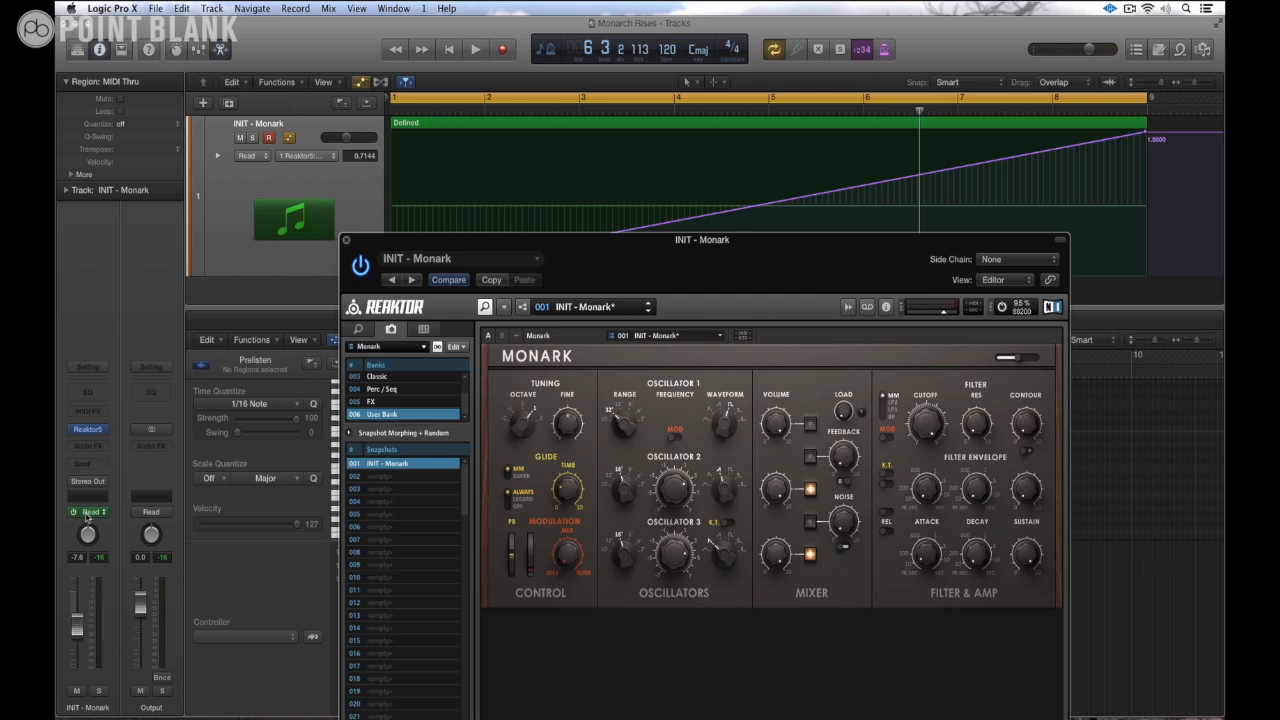
left_click(88, 512)
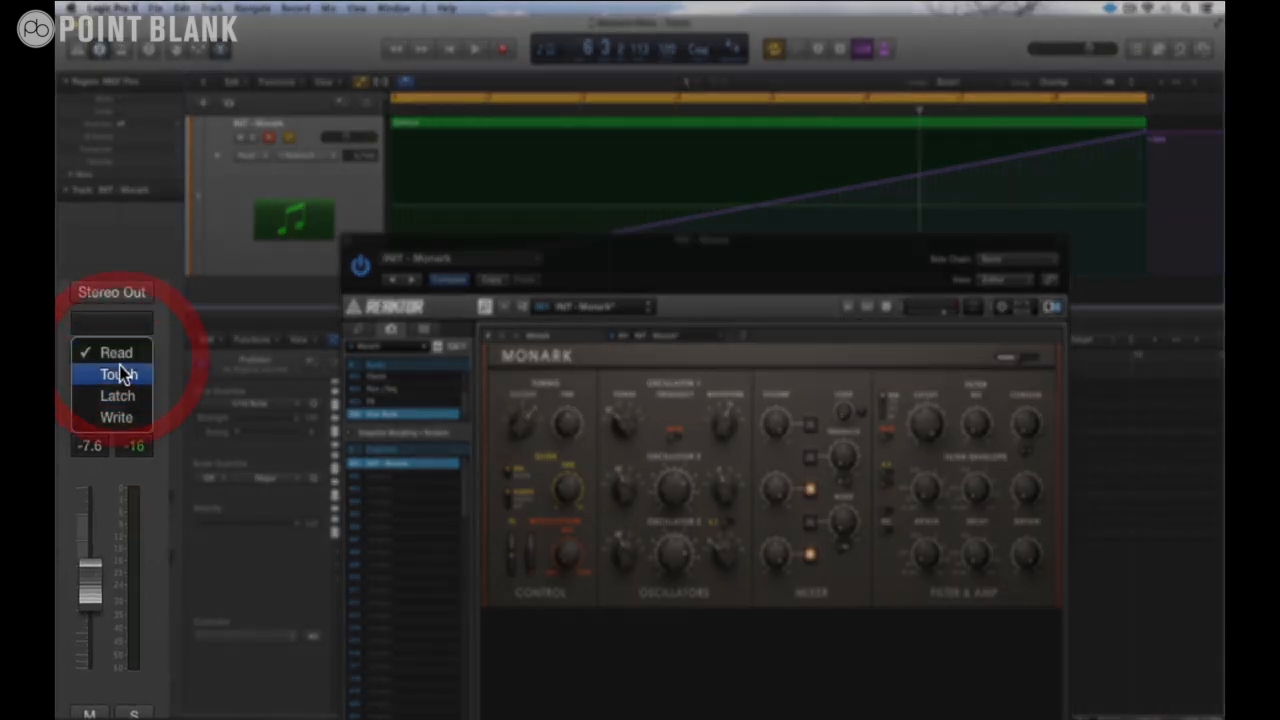
left_click(92, 522)
left_click(449, 52)
left_click(476, 52)
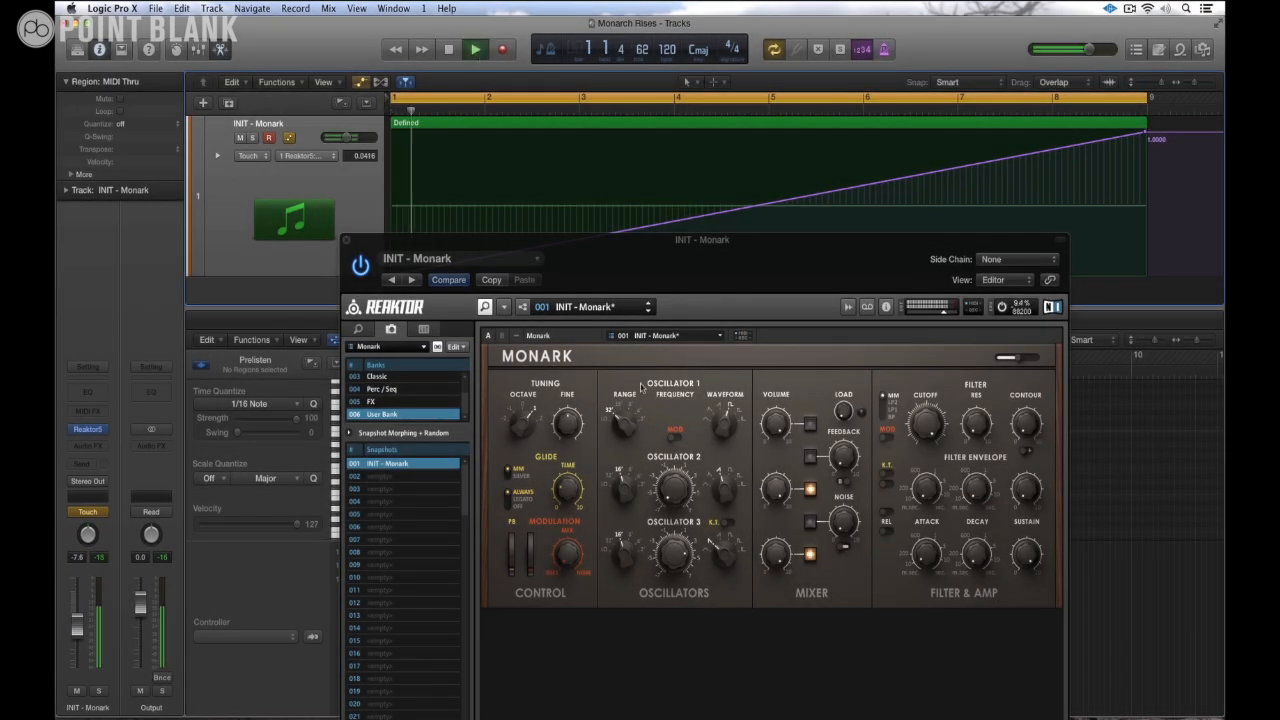
left_click_drag(672, 556, 672, 594)
key("space")
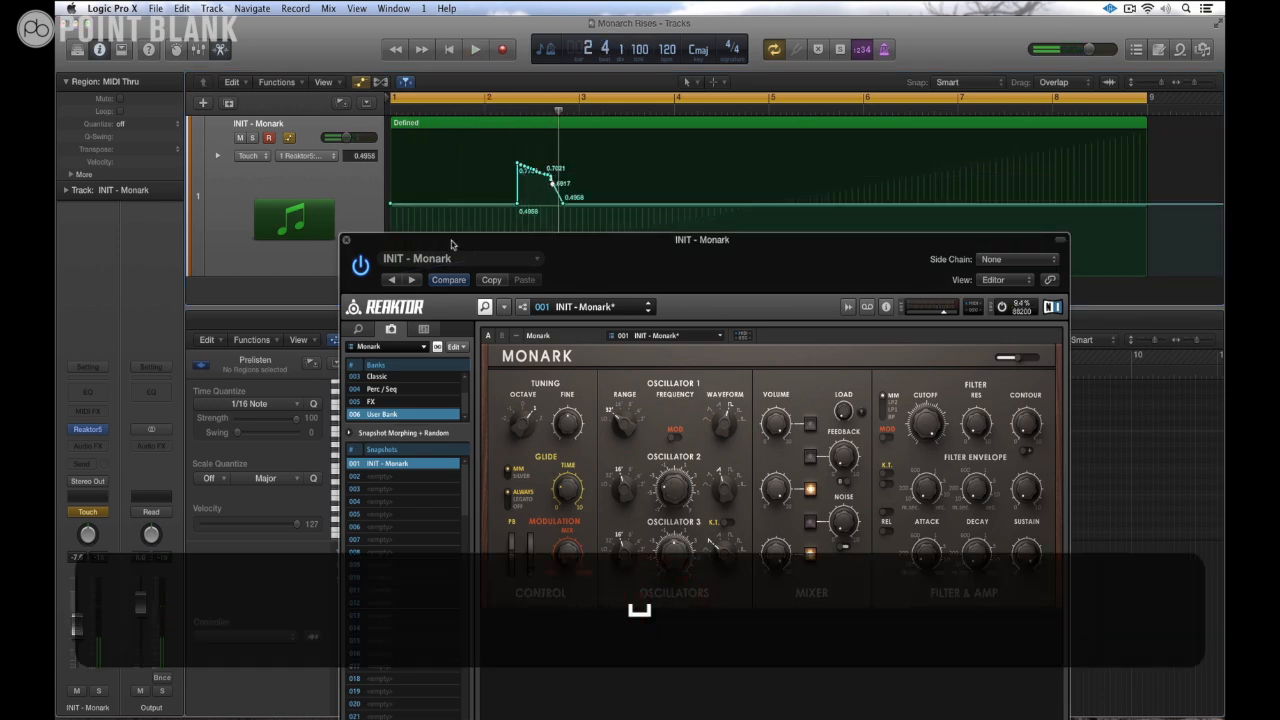
Step: Reshape the oscillator 3 frequency automation into a straight ramp from the maximum at bar 1 down to 0.0000 near bar 9
left_click(346, 240)
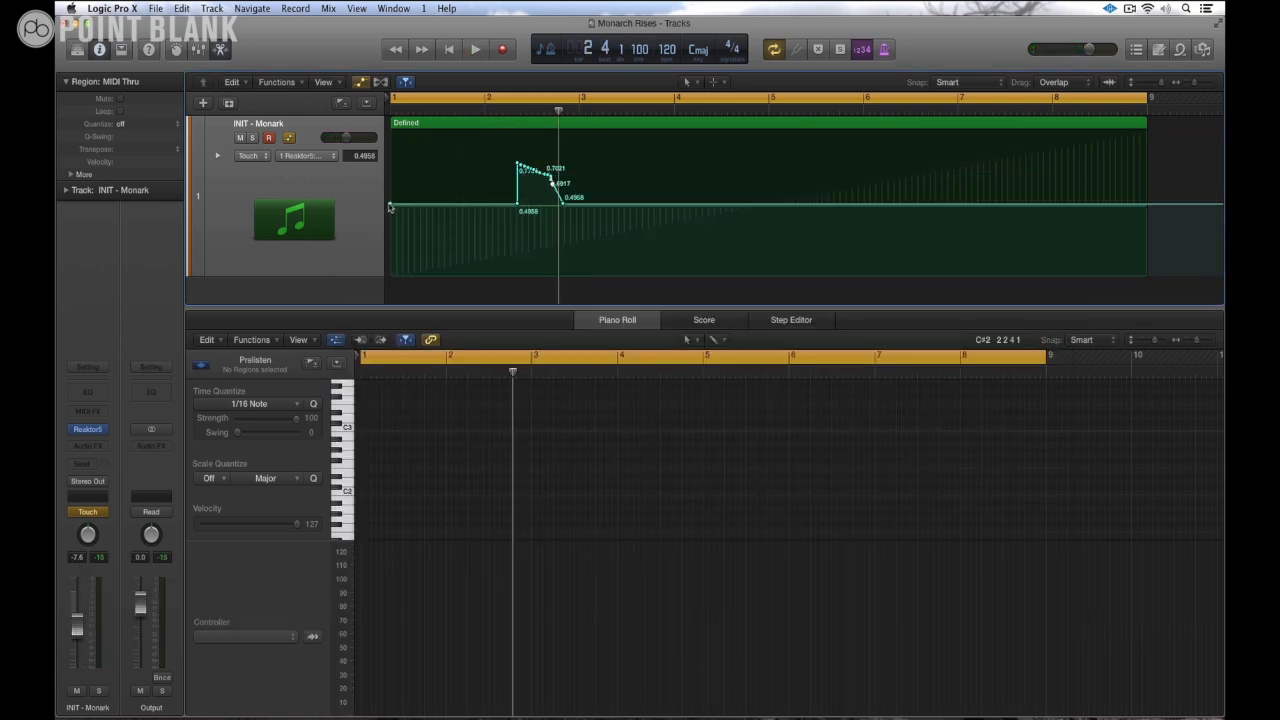
left_click_drag(390, 207, 390, 130)
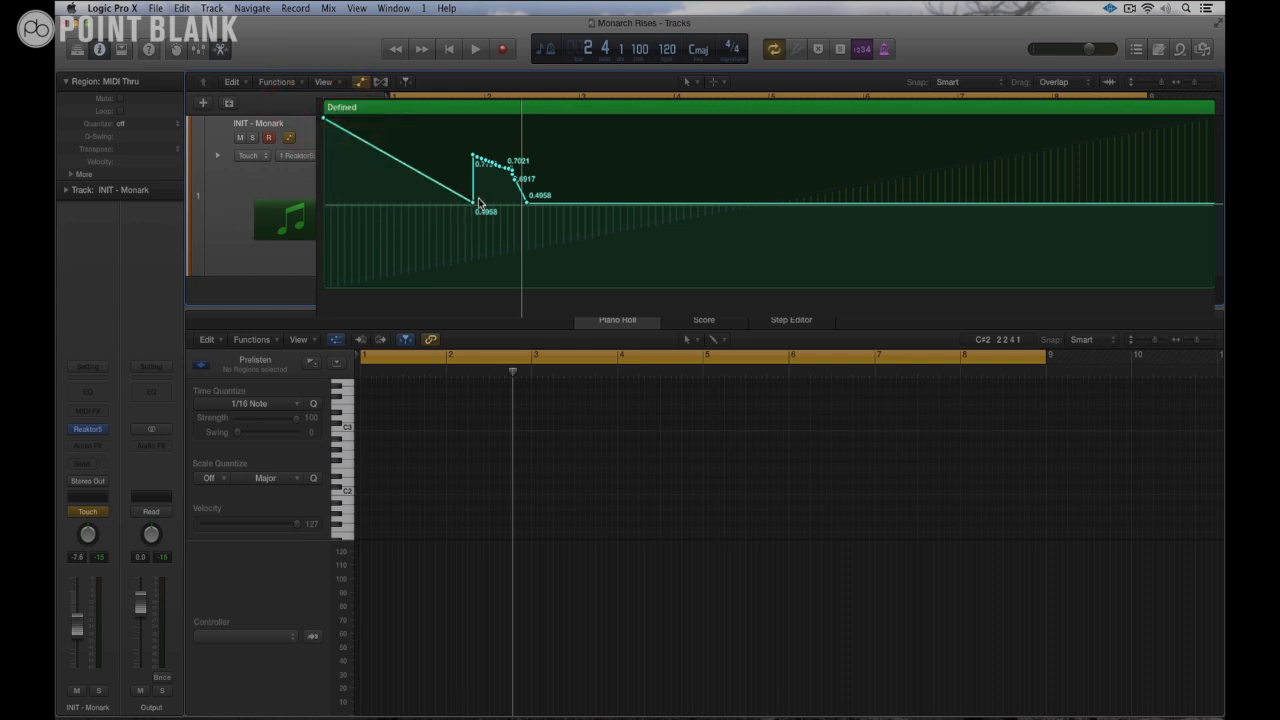
left_click_drag(474, 202, 1138, 322)
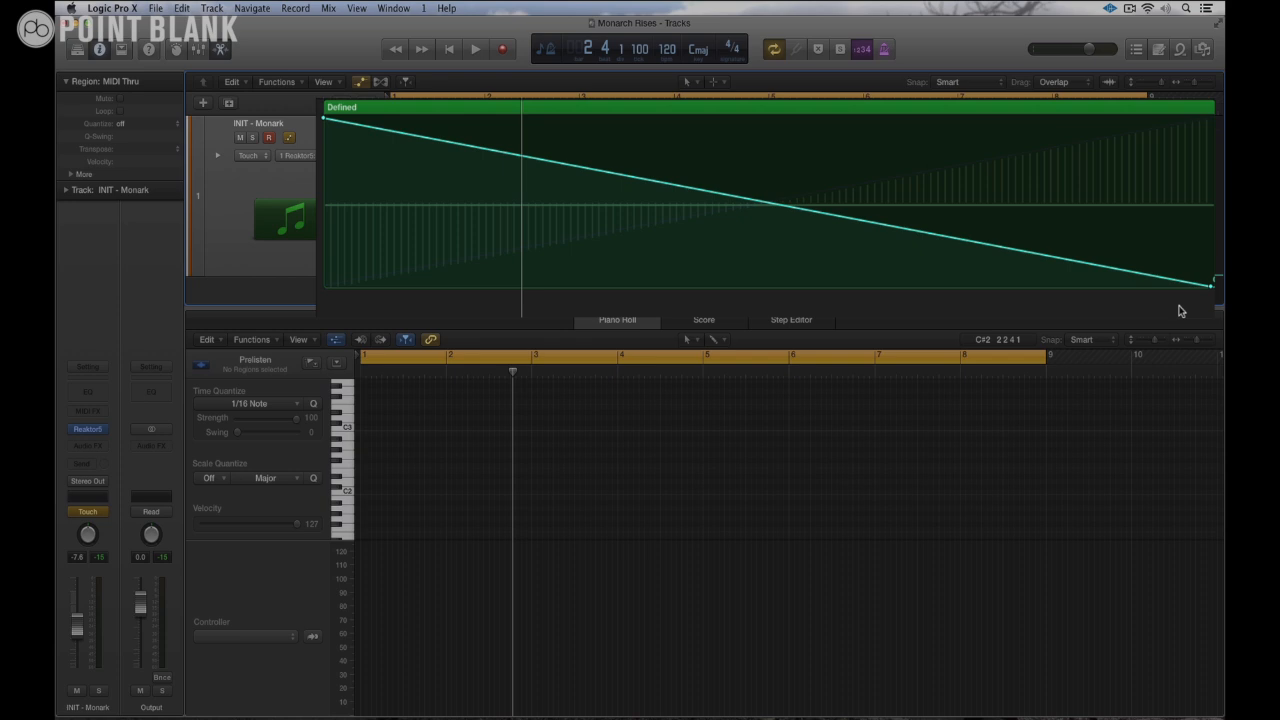
Step: Play back the region with both frequency ramps and set the channel's automation mode to Read
key("space")
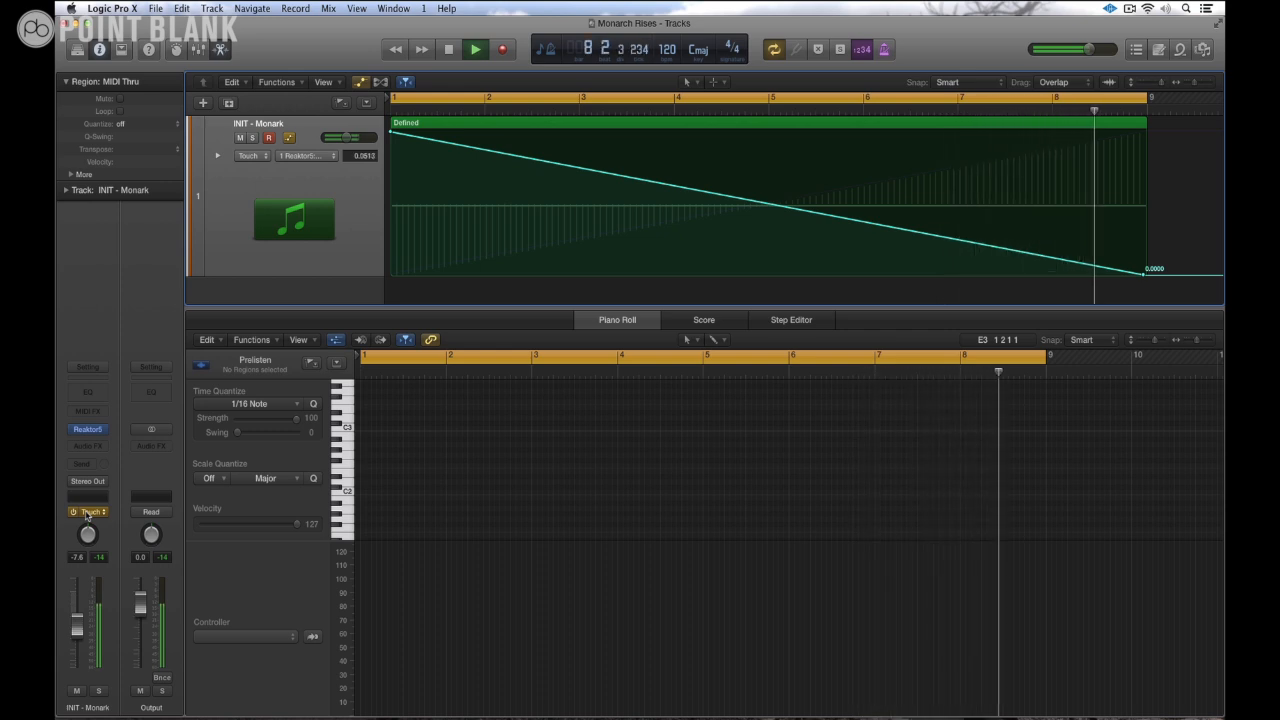
key("space")
left_click(88, 513)
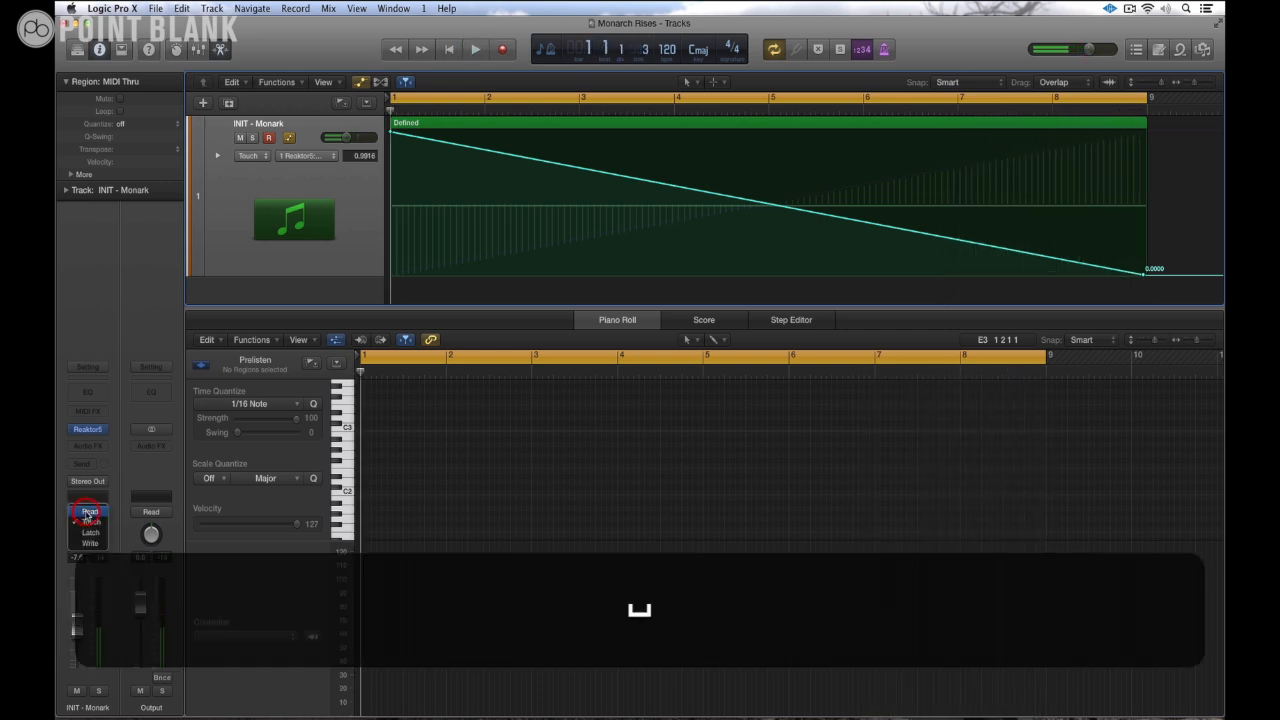
left_click(89, 511)
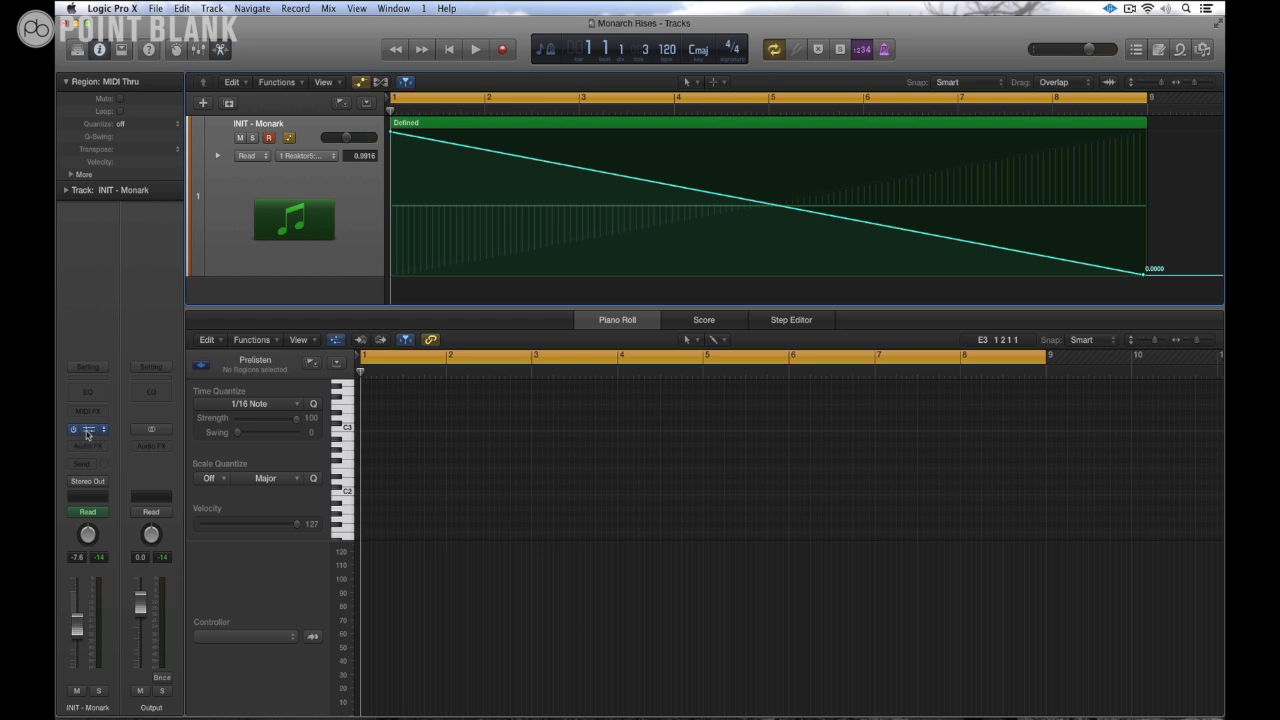
Step: Open the Monark instrument window and hide Reaktor's snapshot browser
left_click(88, 431)
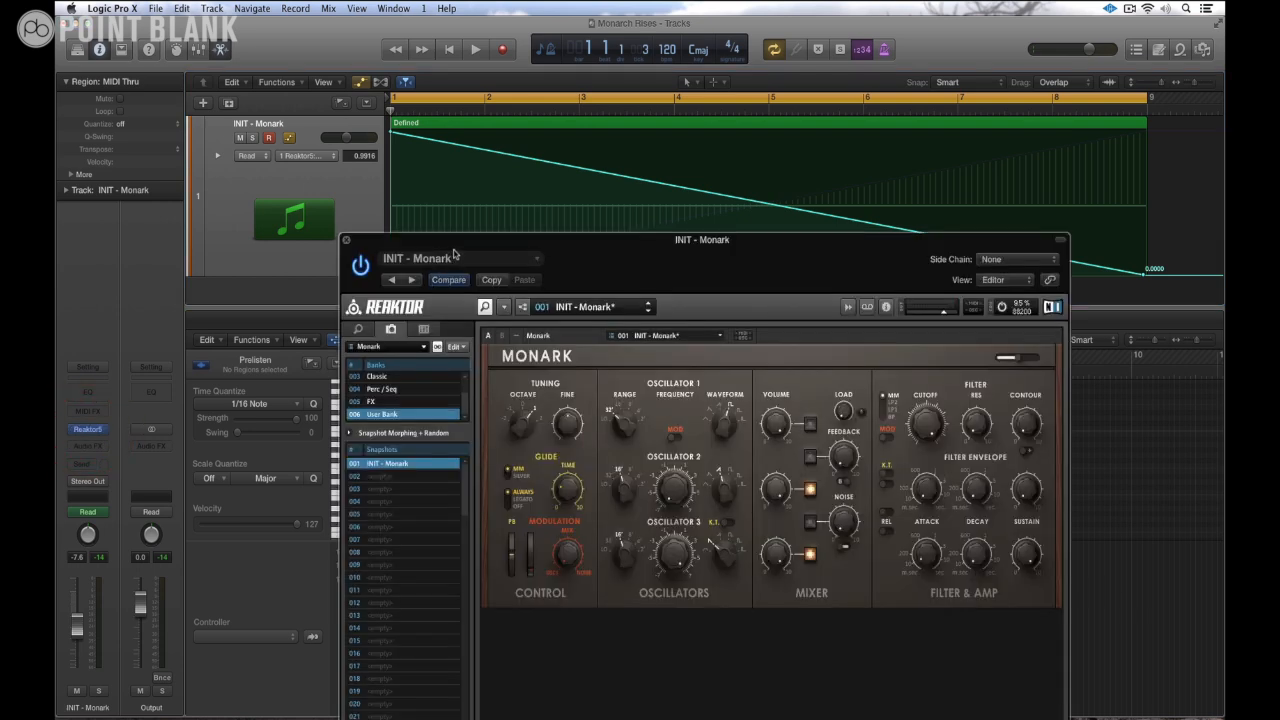
left_click_drag(456, 244, 413, 168)
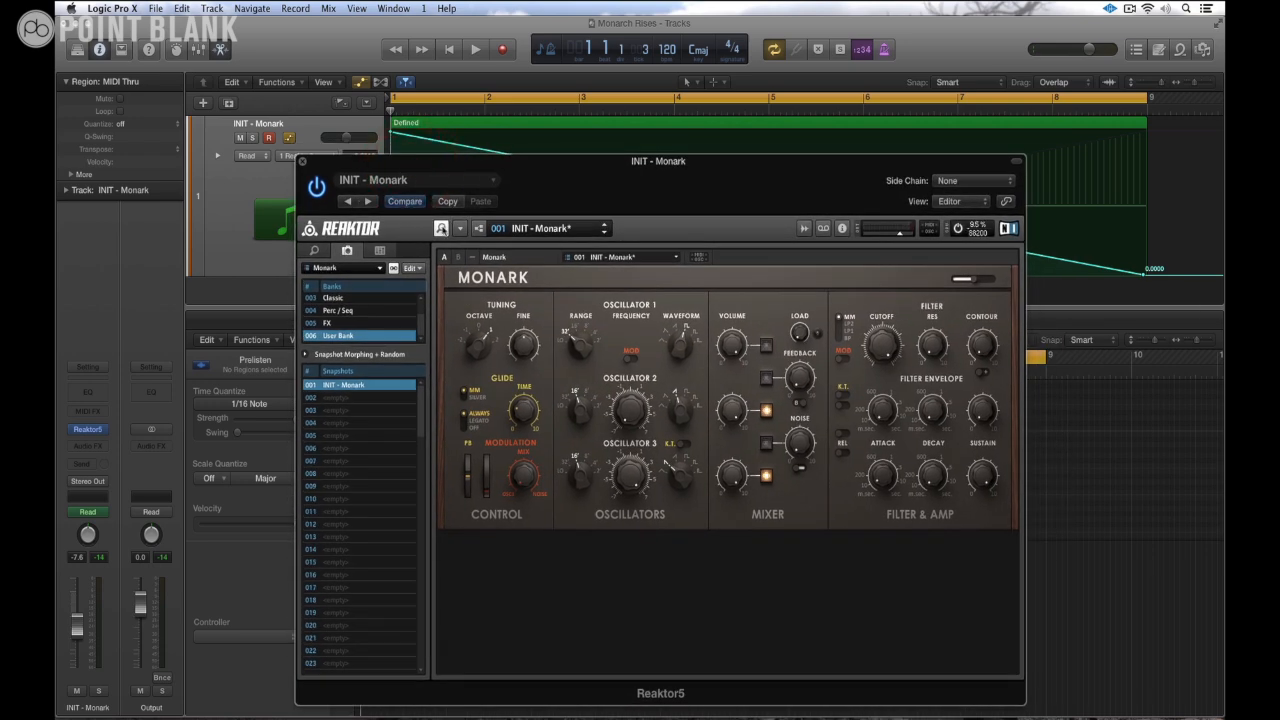
left_click(441, 228)
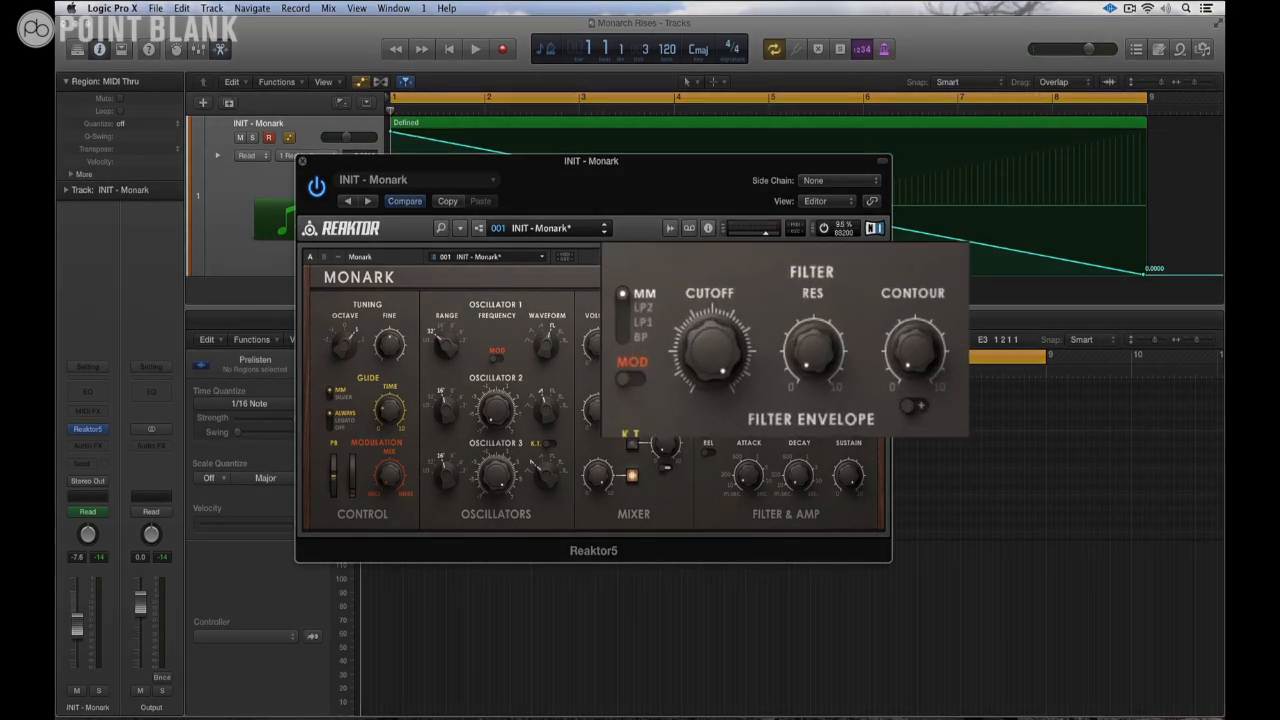
Step: Raise Monark's filter resonance to just under halfway while the region plays, and stop playback
key("space")
left_click_drag(676, 358, 652, 293)
left_click_drag(822, 368, 800, 249)
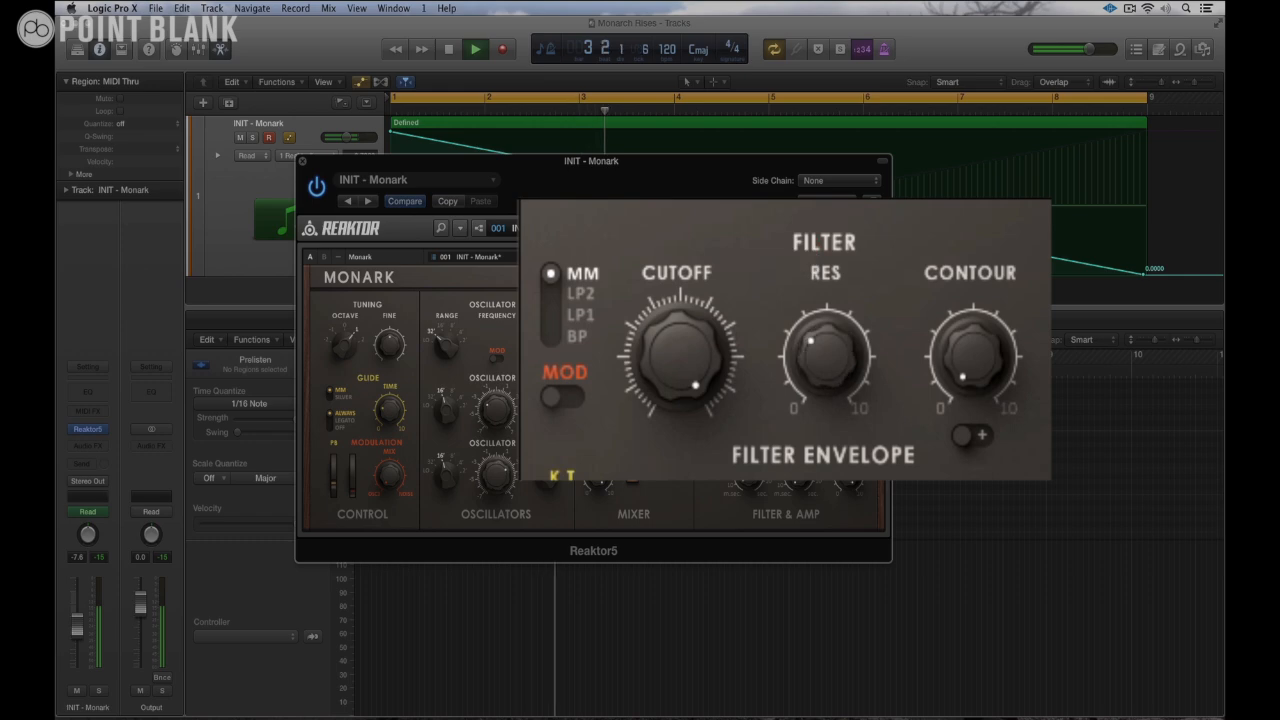
key("space")
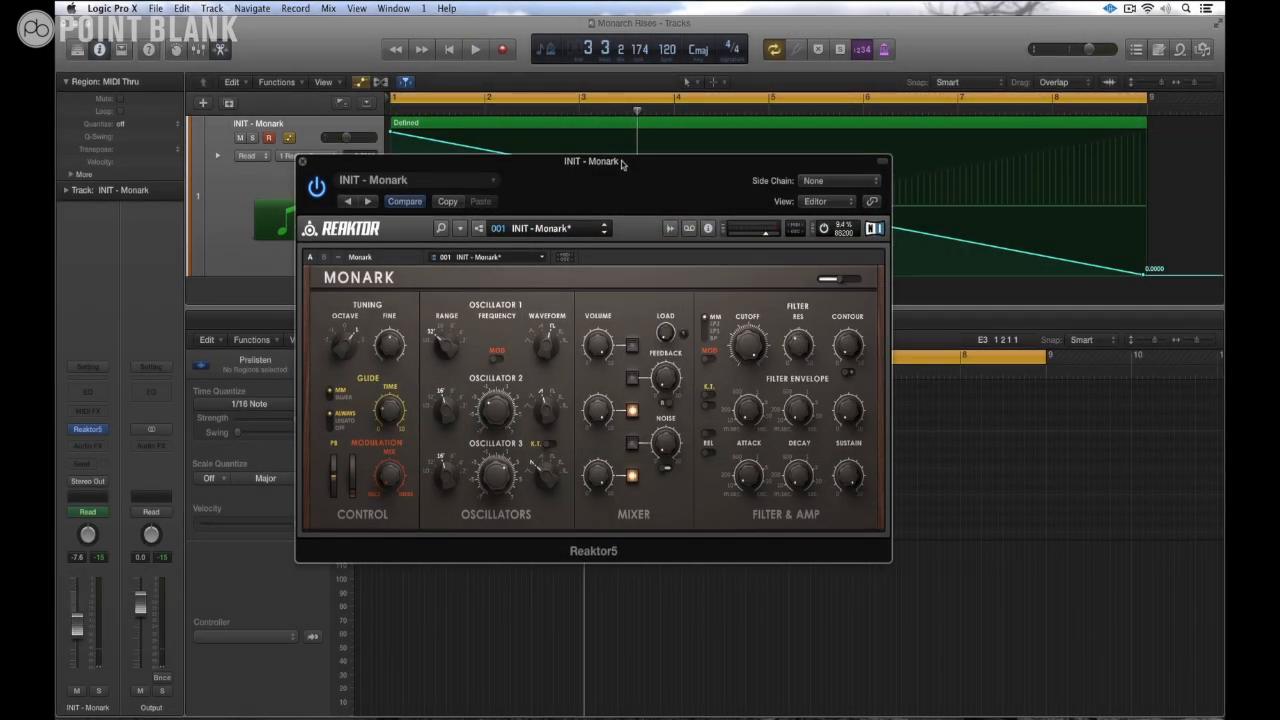
left_click_drag(621, 161, 757, 196)
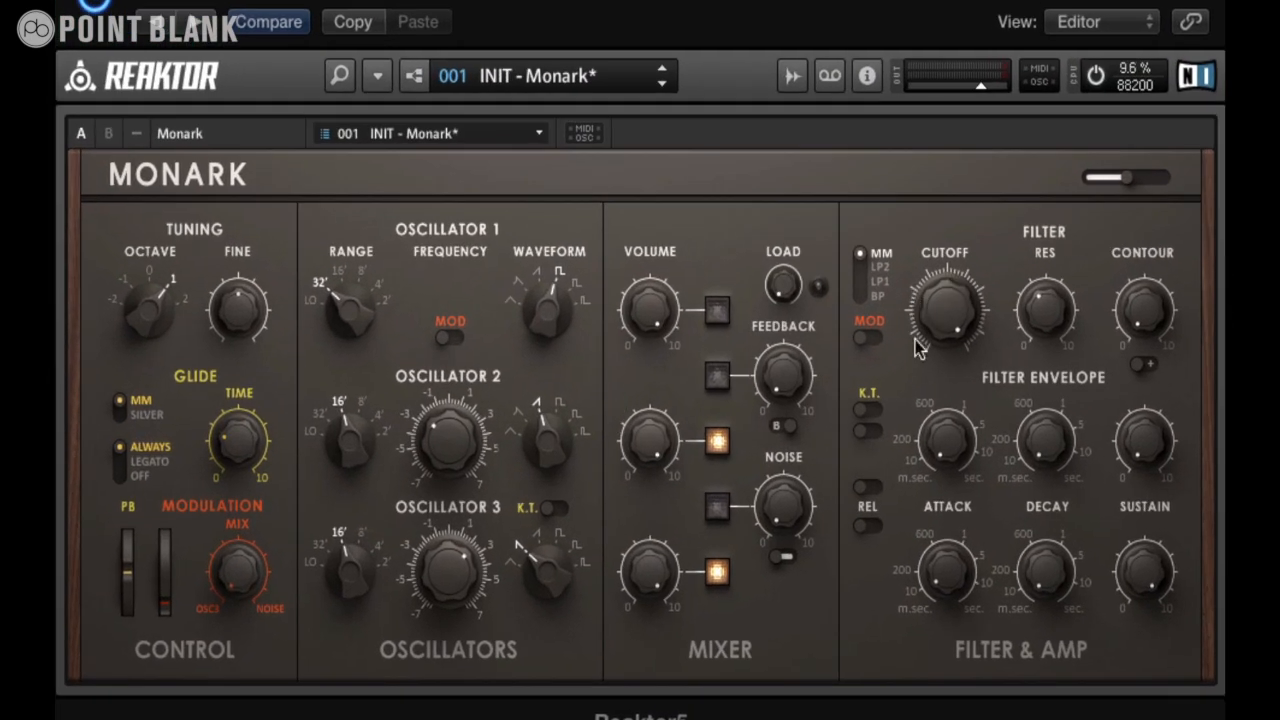
Step: Turn Monark's filter cutoff fully down and set oscillator 1 to LO range, with both its modulation and the filter modulation switched on
left_click_drag(932, 305, 905, 677)
left_click_drag(942, 321, 944, 352)
left_click_drag(340, 322, 338, 368)
left_click(449, 338)
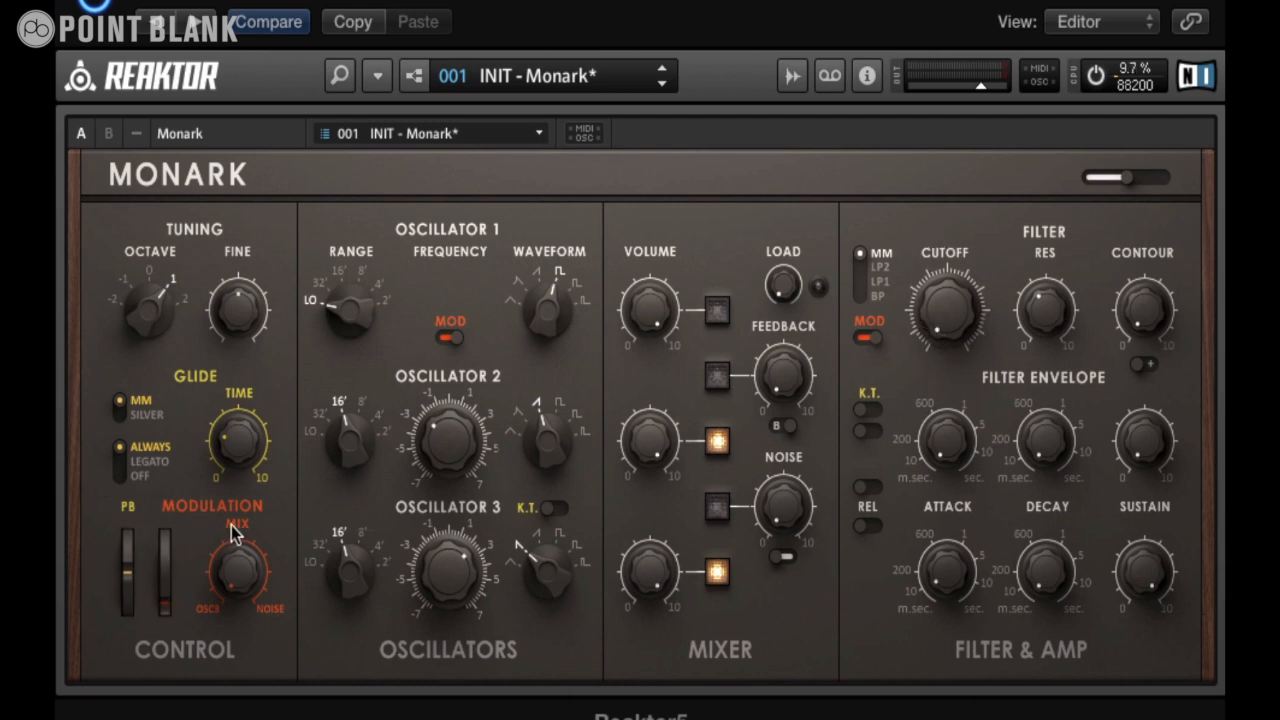
Step: Raise the modulation wheel to near its maximum and move the Monark window up over the tracks area
left_click_drag(166, 592, 234, 171)
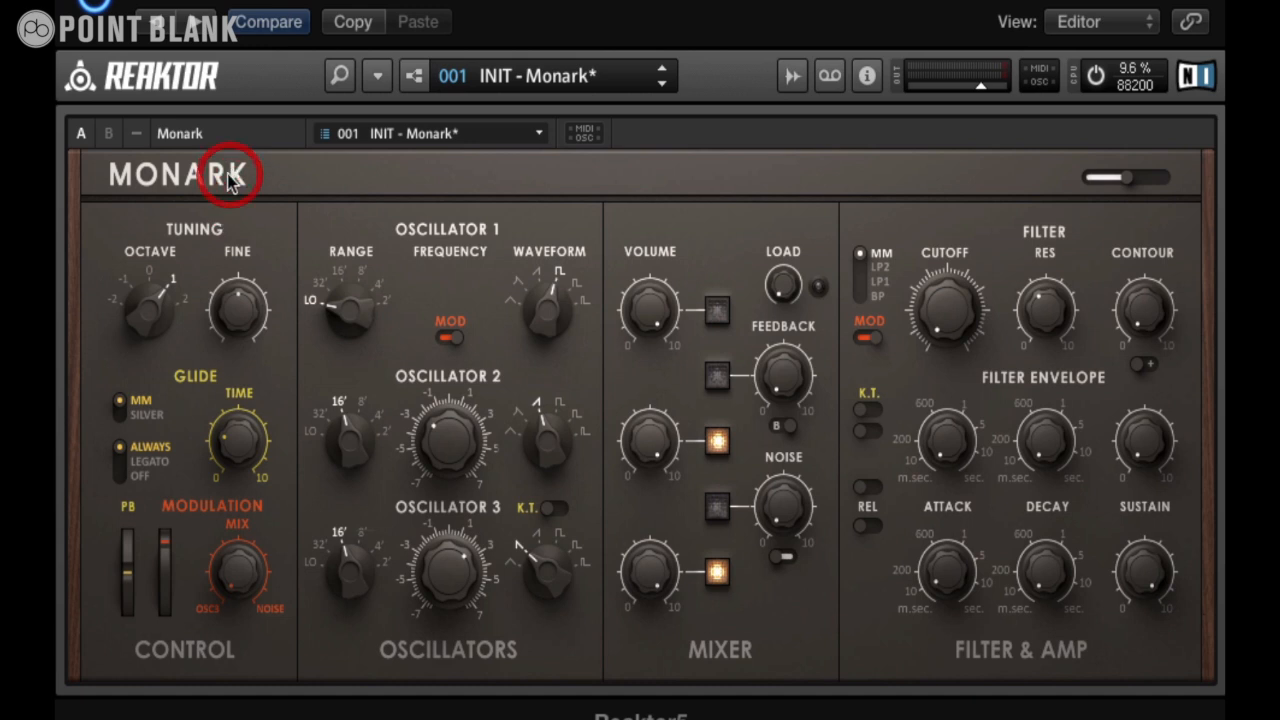
left_click(165, 561)
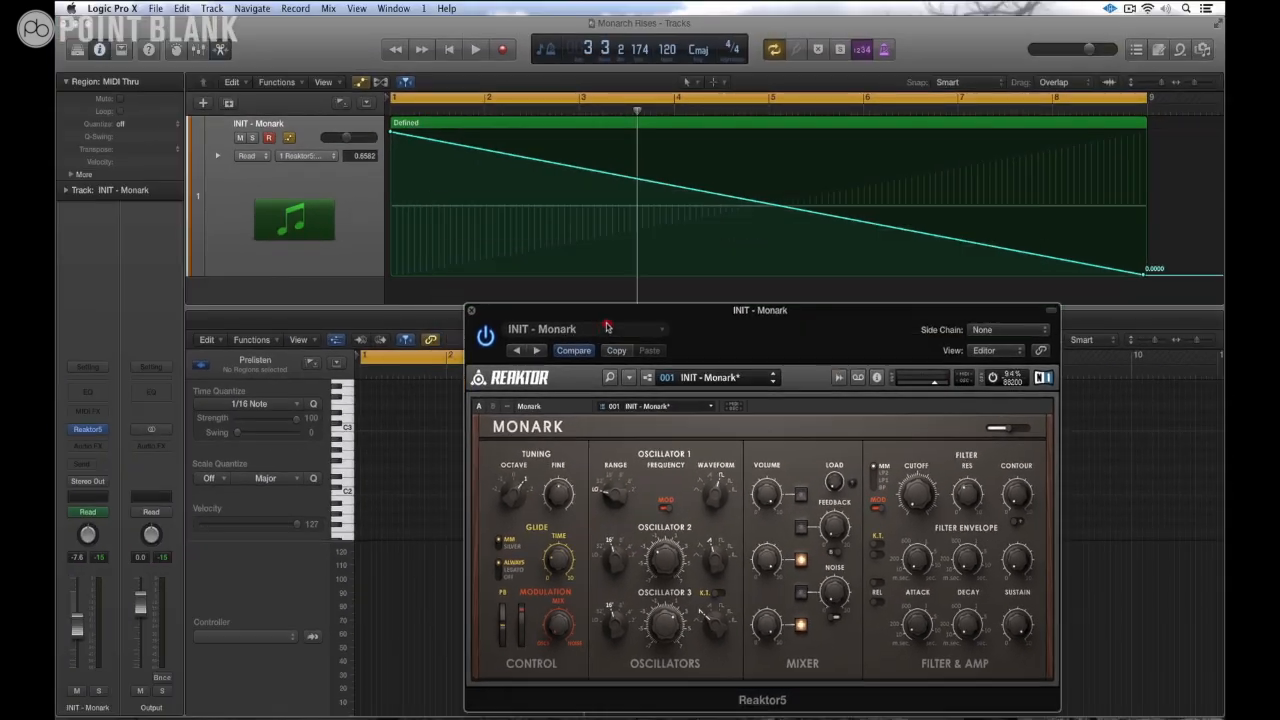
left_click_drag(606, 327, 655, 291)
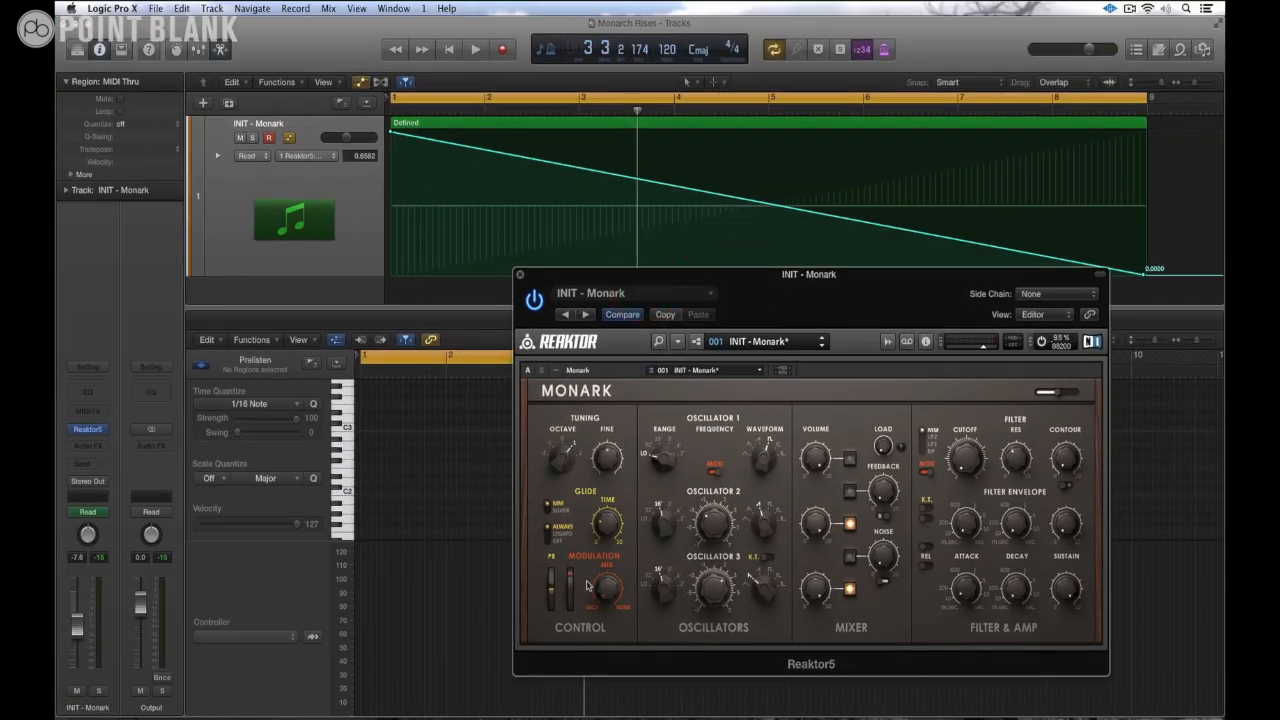
Step: Reset the modulation wheel, set the track's automation mode to Touch, and record a rising modulation wheel move during playback
left_click(570, 637)
left_click(263, 157)
left_click(264, 175)
key("space")
left_click_drag(570, 582, 586, 456)
key("space")
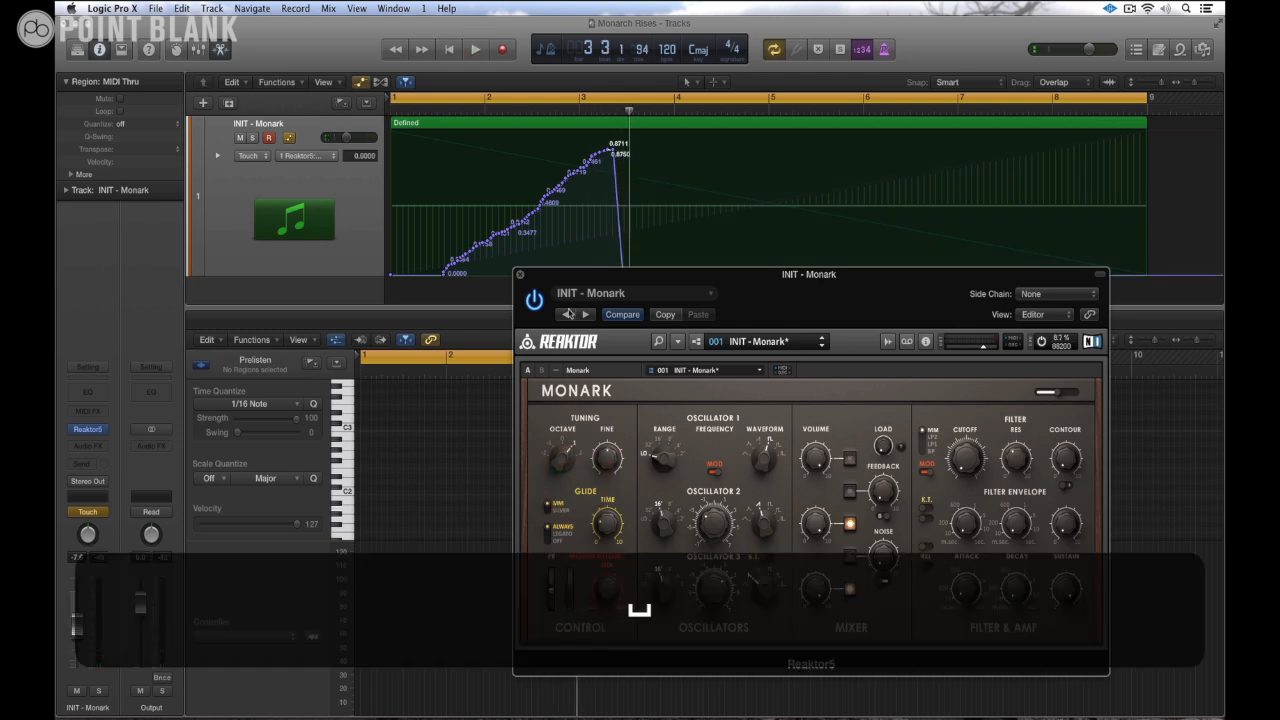
Step: Reshape the modulation wheel automation into a straight ramp from the minimum at bar 1 up to 1.0000 at bar 9
left_click(442, 277)
left_click_drag(443, 275, 1146, 121)
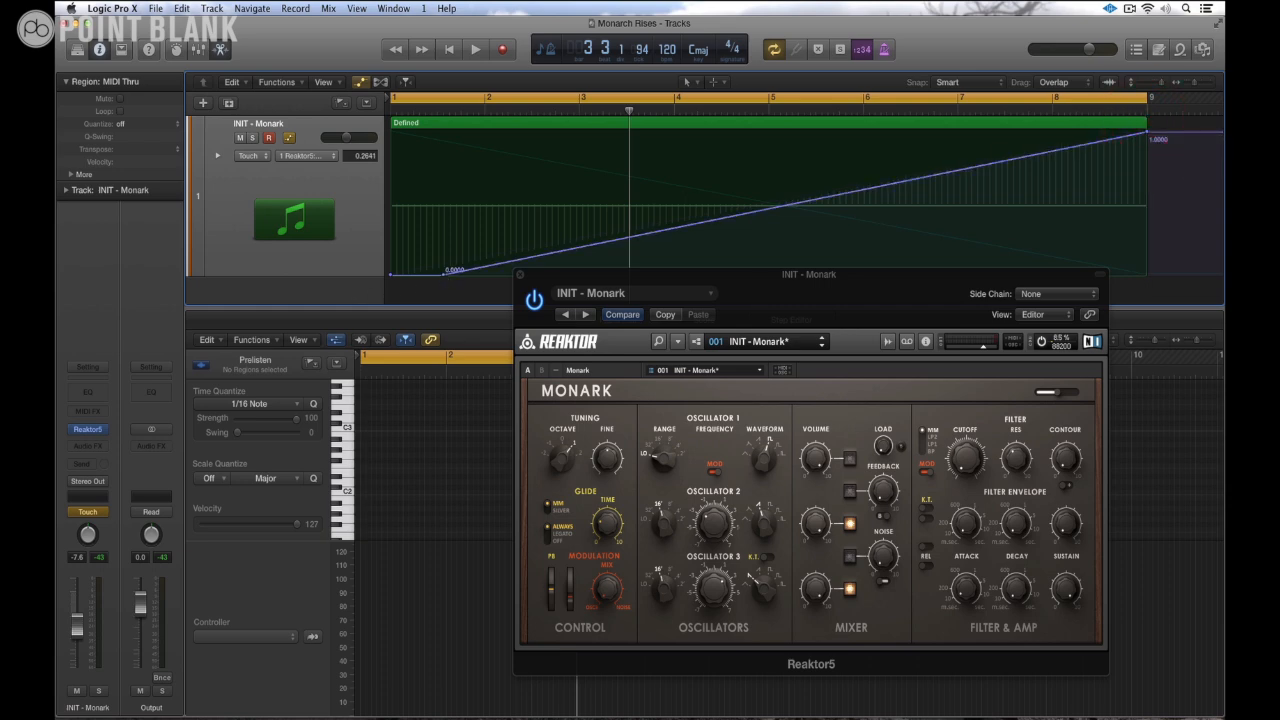
left_click(444, 278)
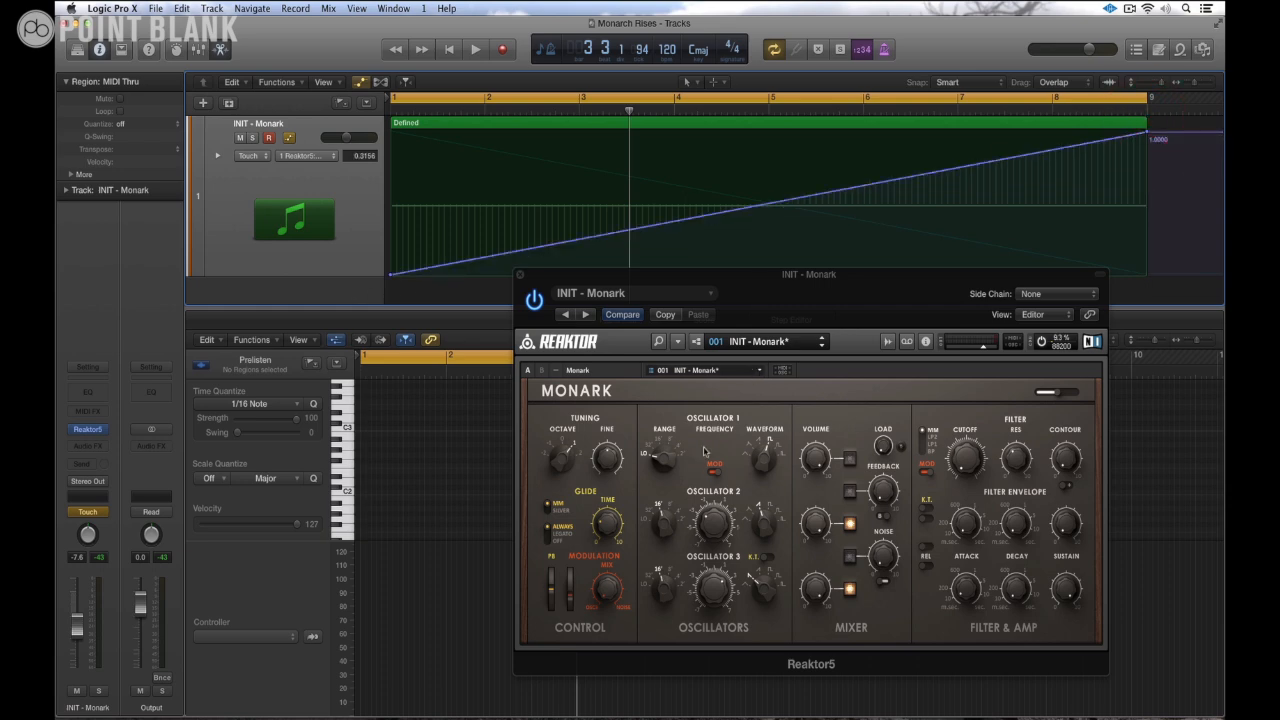
Step: Record a rising filter cutoff move as automation during playback, and stop playback
key("space")
left_click_drag(965, 460, 965, 423)
key("space")
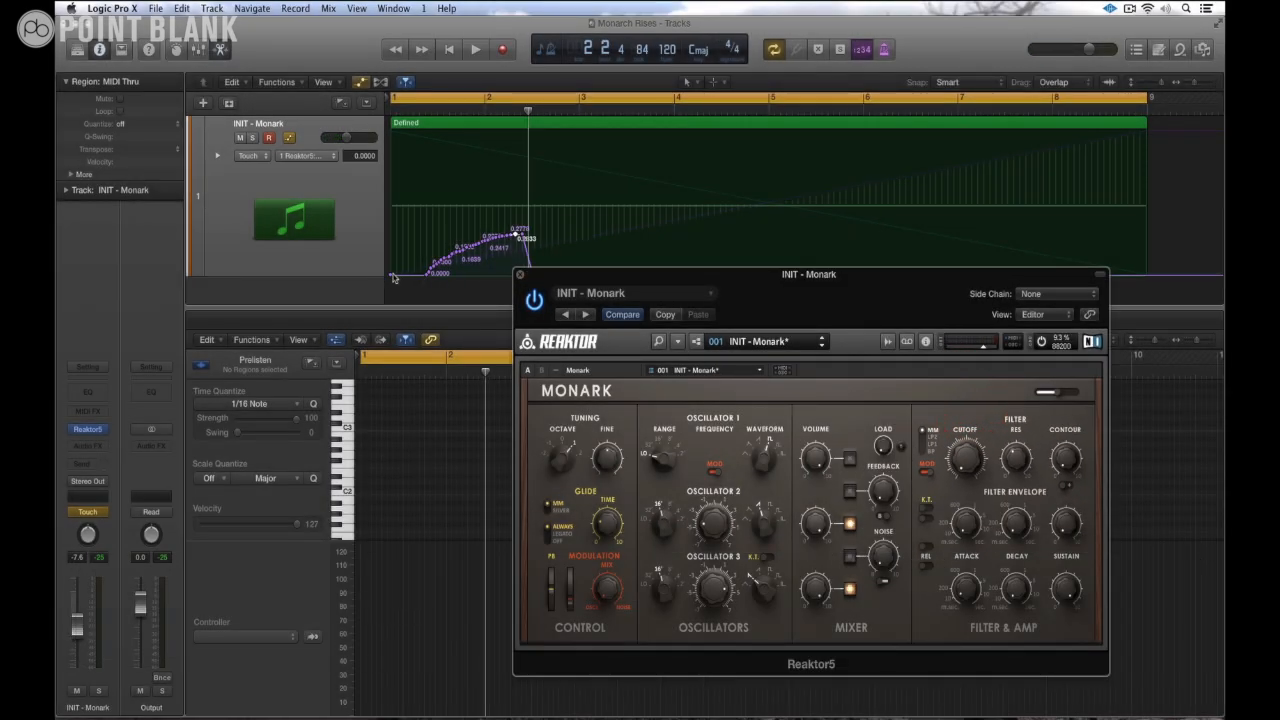
Step: Reshape the cutoff automation into a straight ramp from about a third of its range at bar 1 up to 1.0000 at bar 9
left_click_drag(392, 277, 392, 220)
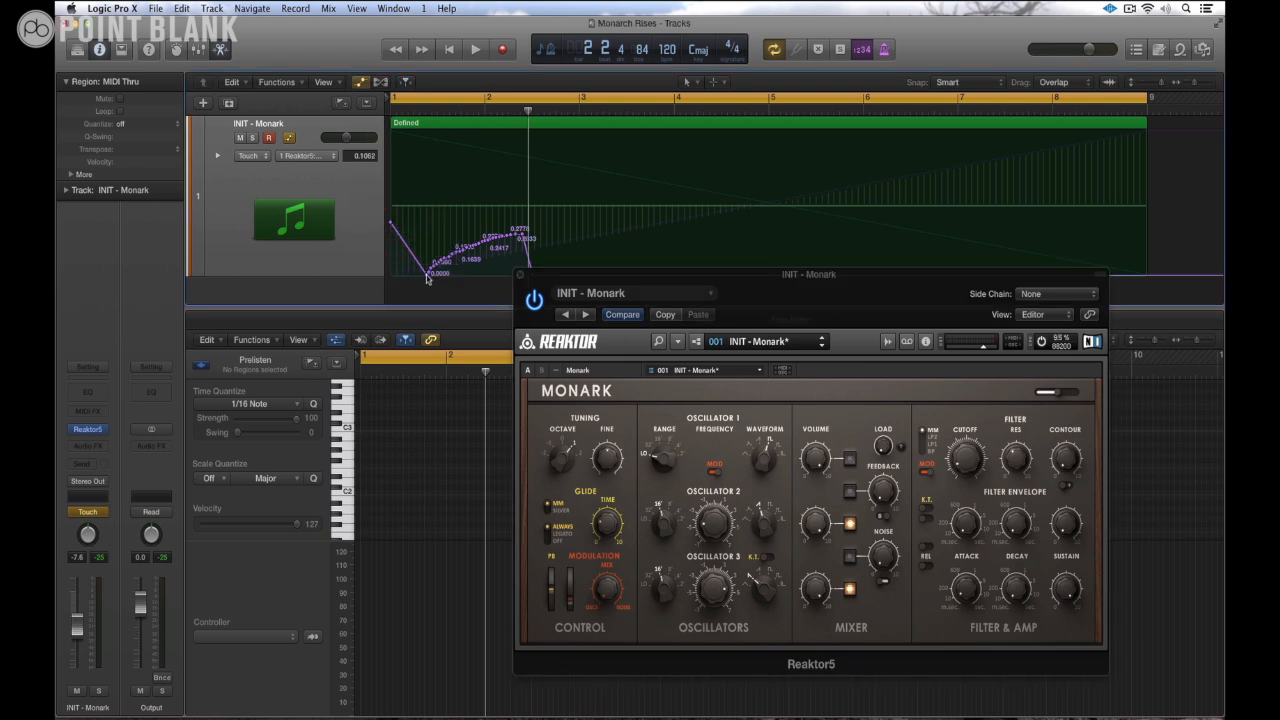
left_click_drag(427, 277, 527, 235)
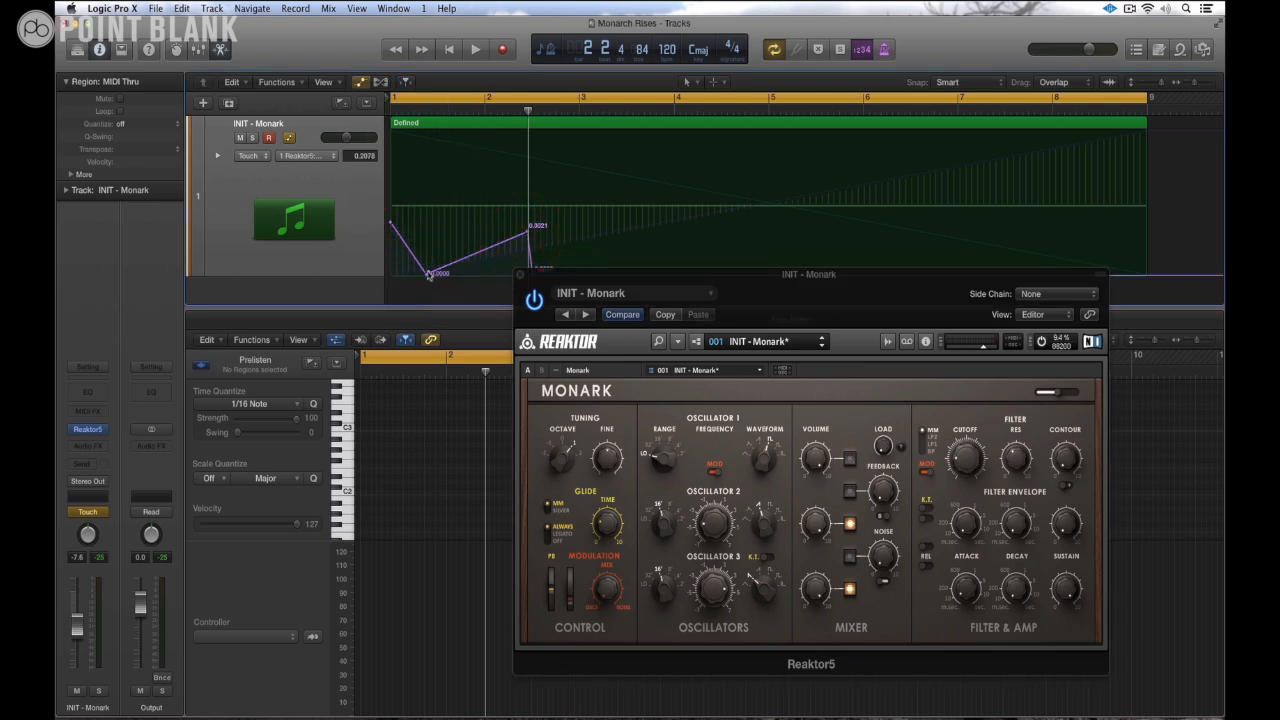
left_click_drag(439, 272, 490, 249)
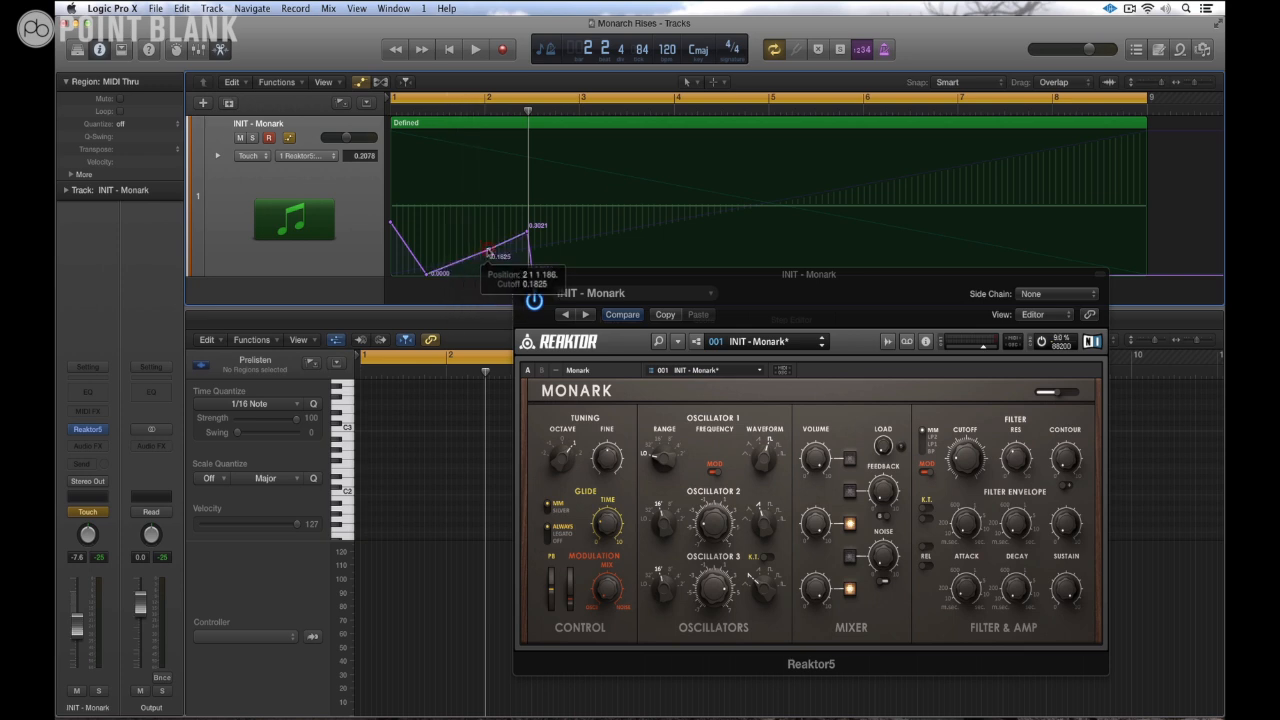
mouse_move(425, 278)
left_mouse_down()
mouse_move(440, 276)
mouse_move(429, 276)
left_mouse_up()
left_click(427, 276)
left_click_drag(498, 246, 1150, 64)
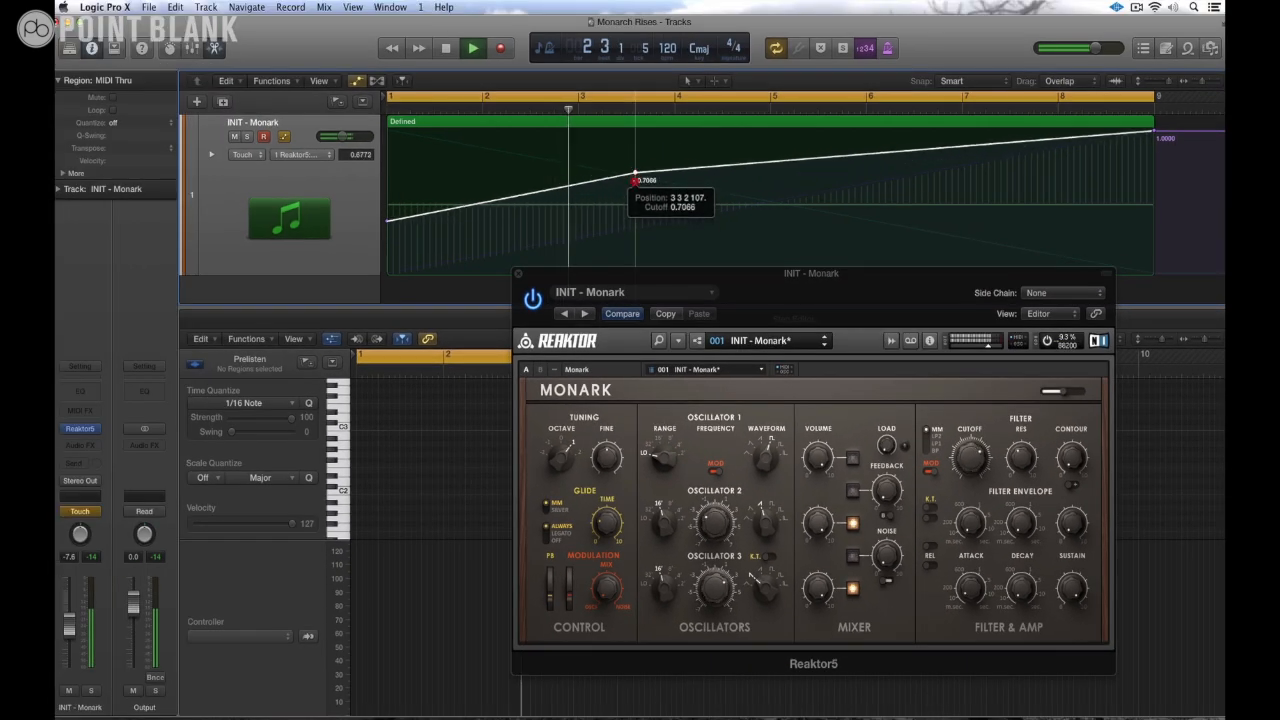
mouse_move(634, 180)
left_mouse_down()
mouse_move(634, 204)
mouse_move(635, 178)
left_mouse_up()
left_click(634, 178)
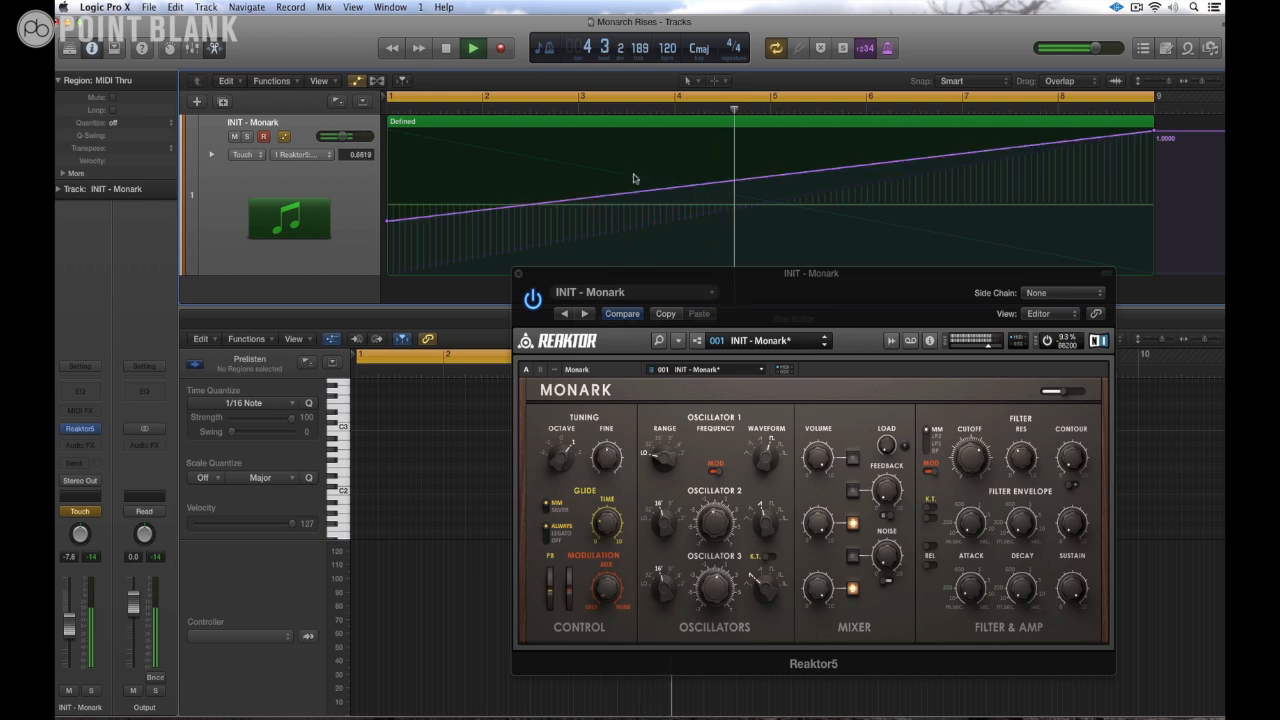
Step: Expand the Monark track's automation lanes and set the channel's automation mode to Read
left_click(212, 155)
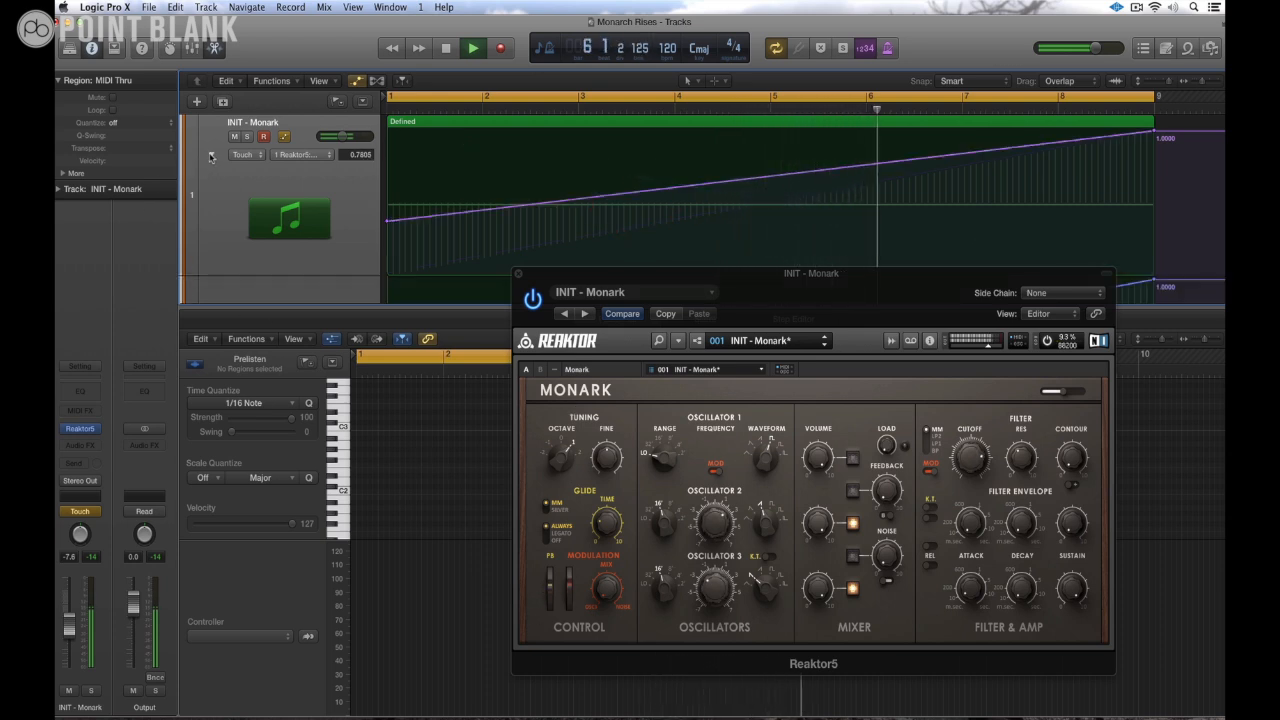
left_click(80, 511)
left_click(83, 511)
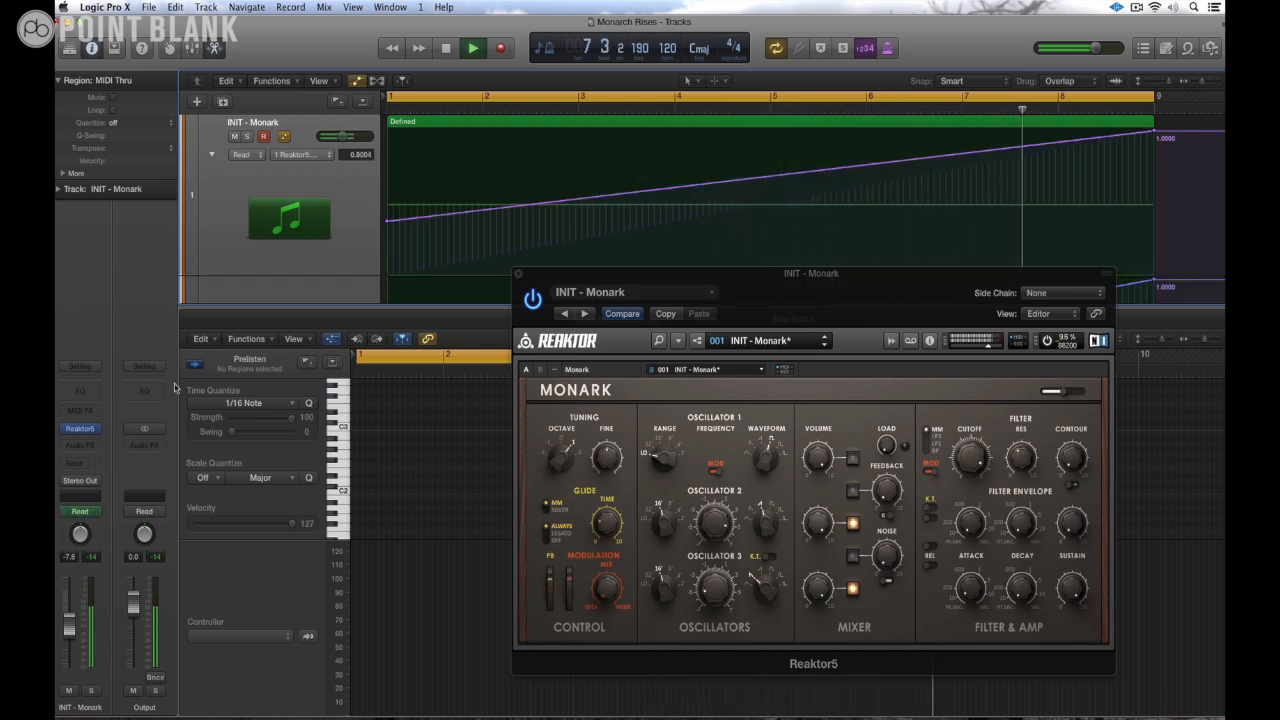
Step: Raise the ModWheel automation's start to about 0.23 and add a 0.7056 breakpoint just before bar 4, and stop playback
left_click(222, 152)
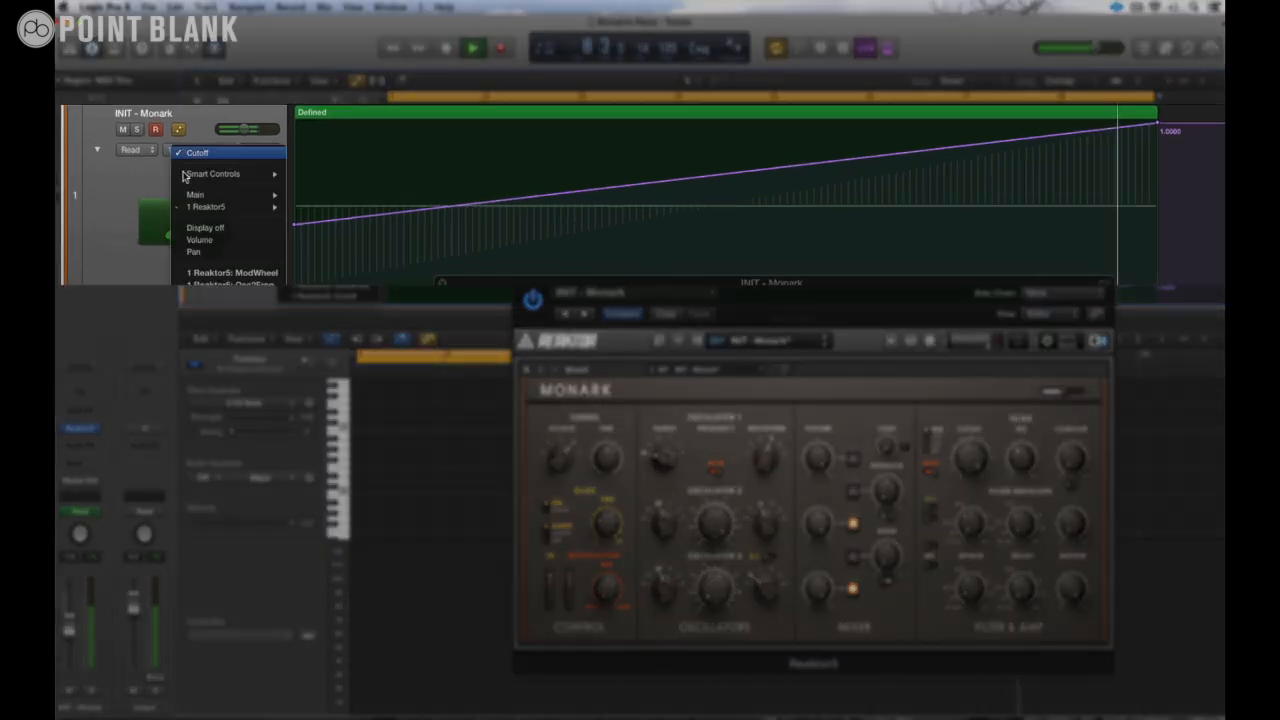
left_click(220, 275)
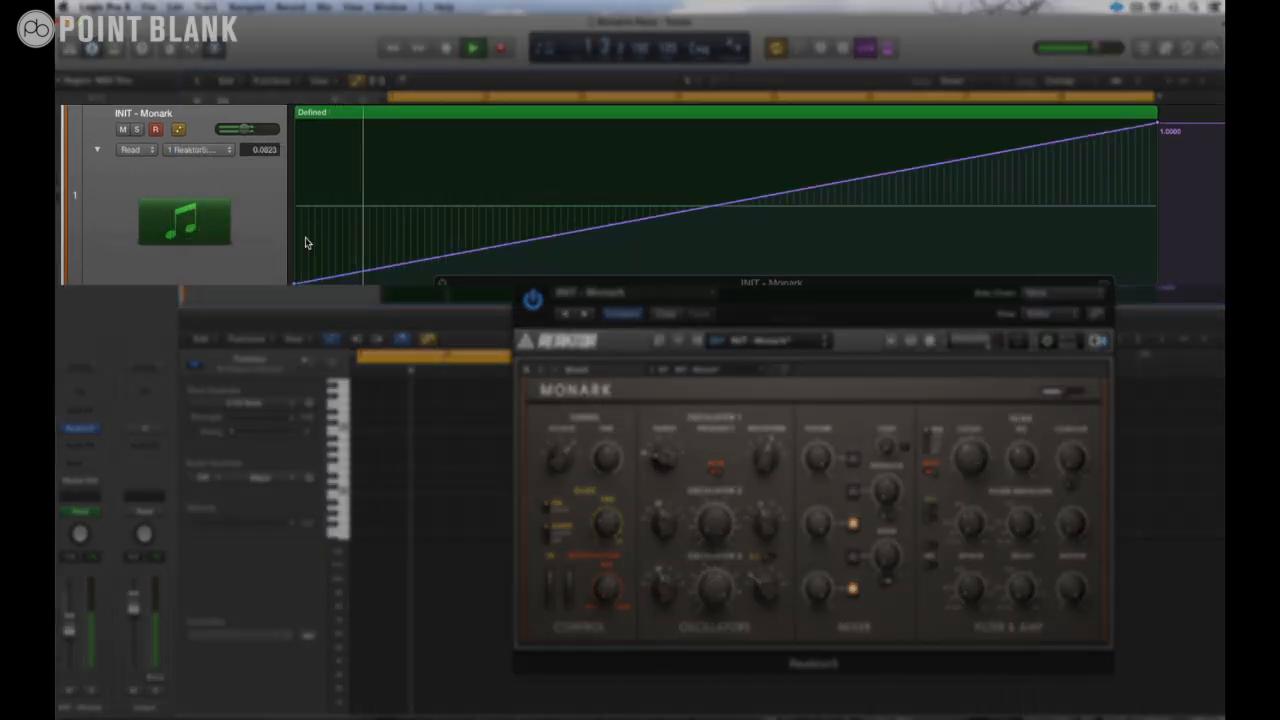
left_click_drag(295, 284, 295, 248)
left_click_drag(602, 209, 602, 170)
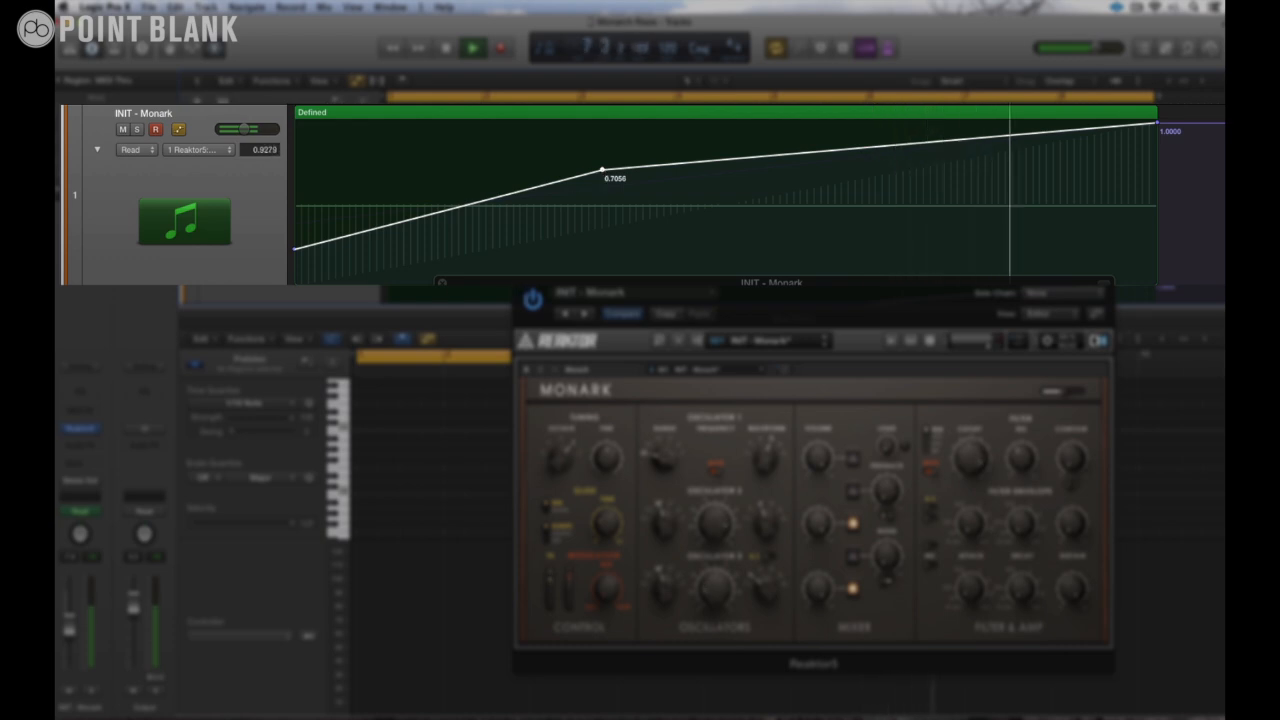
key("space")
Step: Close the Monark window, hide the Piano Roll, and collapse the track's automation lanes
left_click(517, 275)
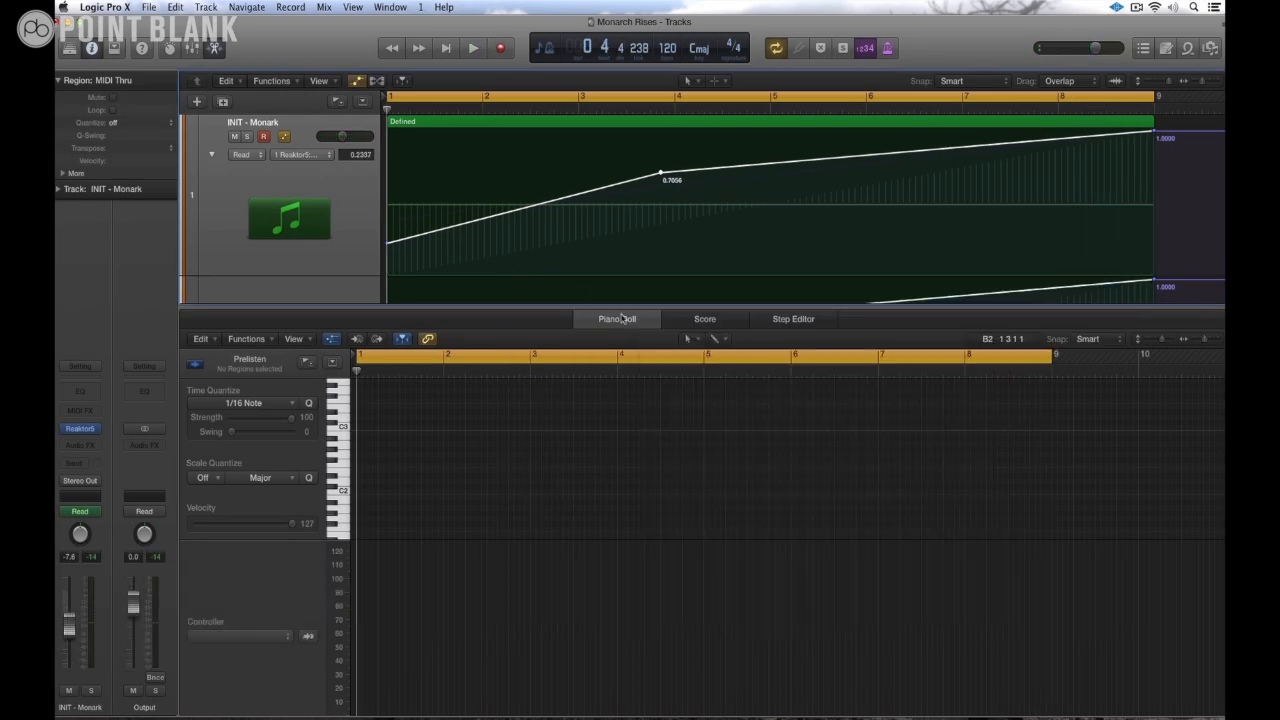
key("p")
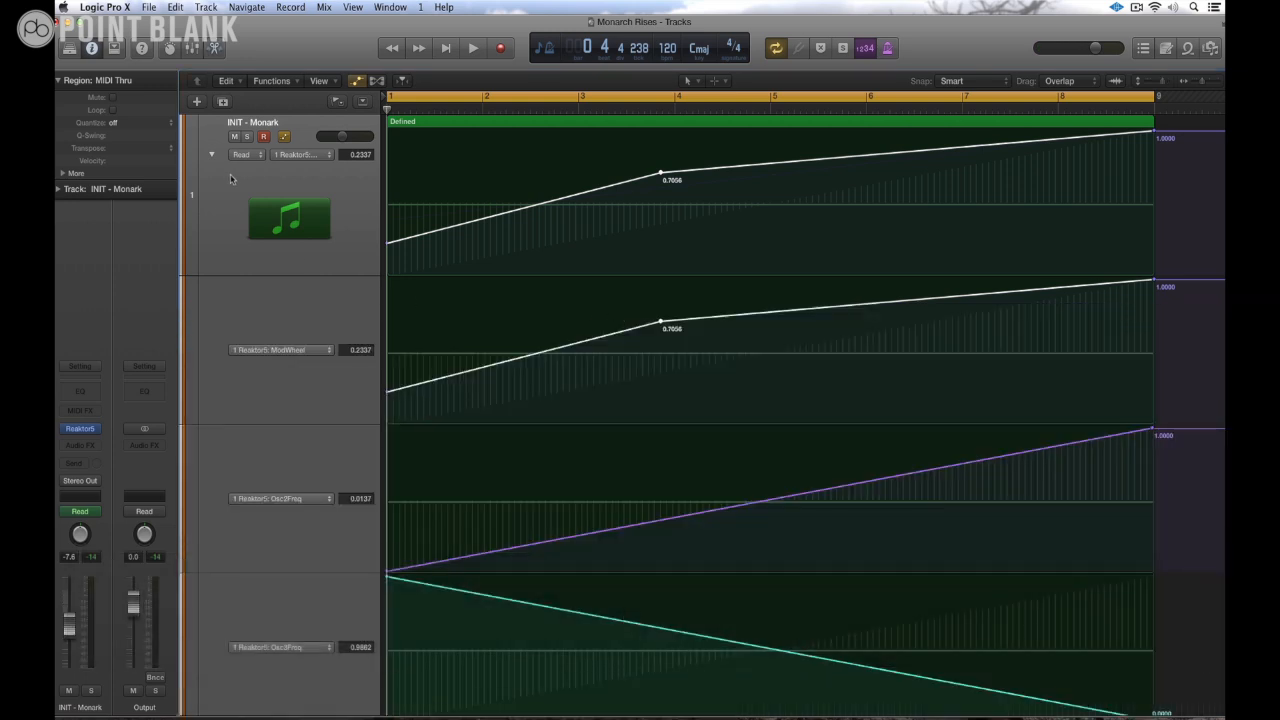
left_click(211, 157)
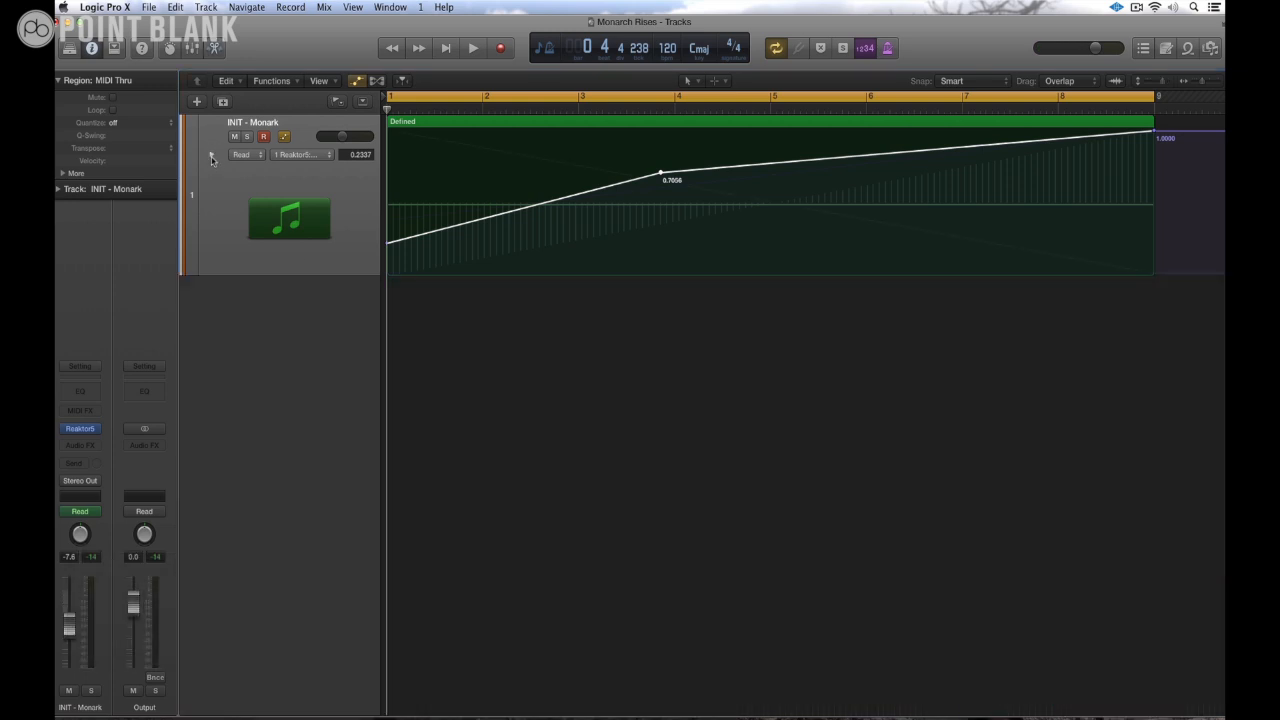
Step: Bounce the Monark region in place to a new track named "Monarch Rise 1", leaving the source region as it is
right_click(474, 124)
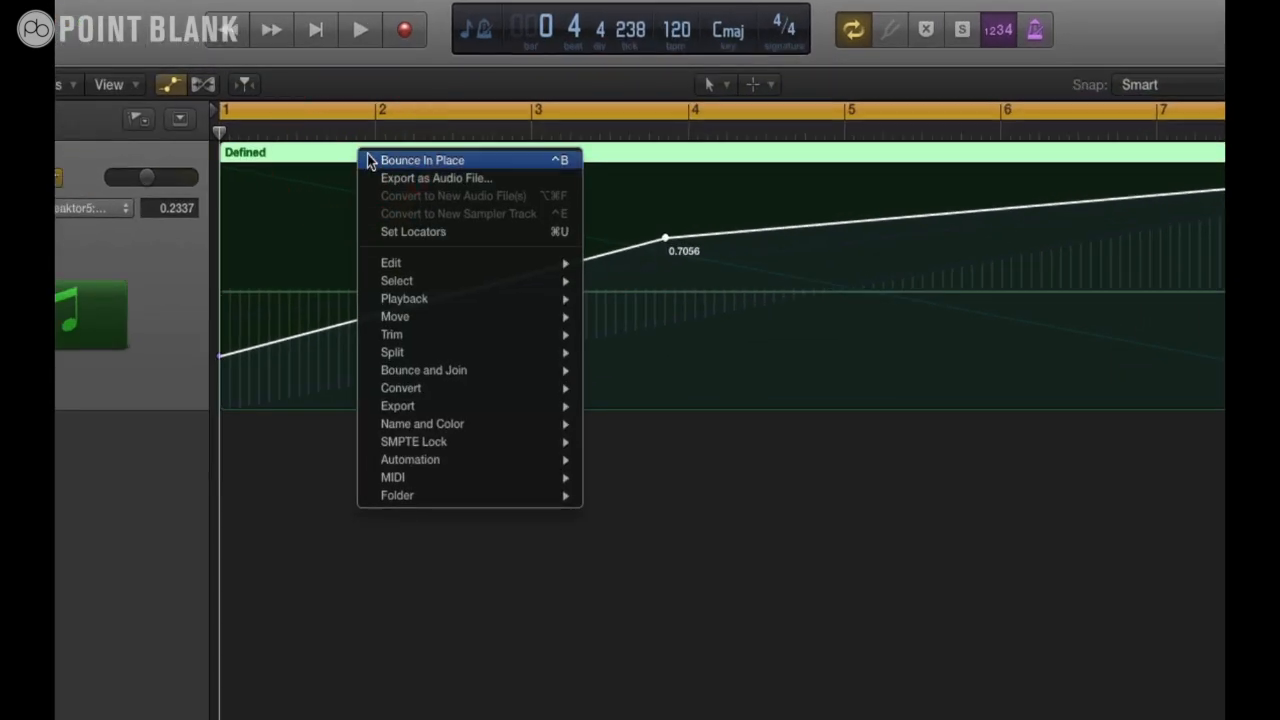
left_click(369, 160)
left_click(601, 72)
double_click(601, 72)
type("Monarch ")
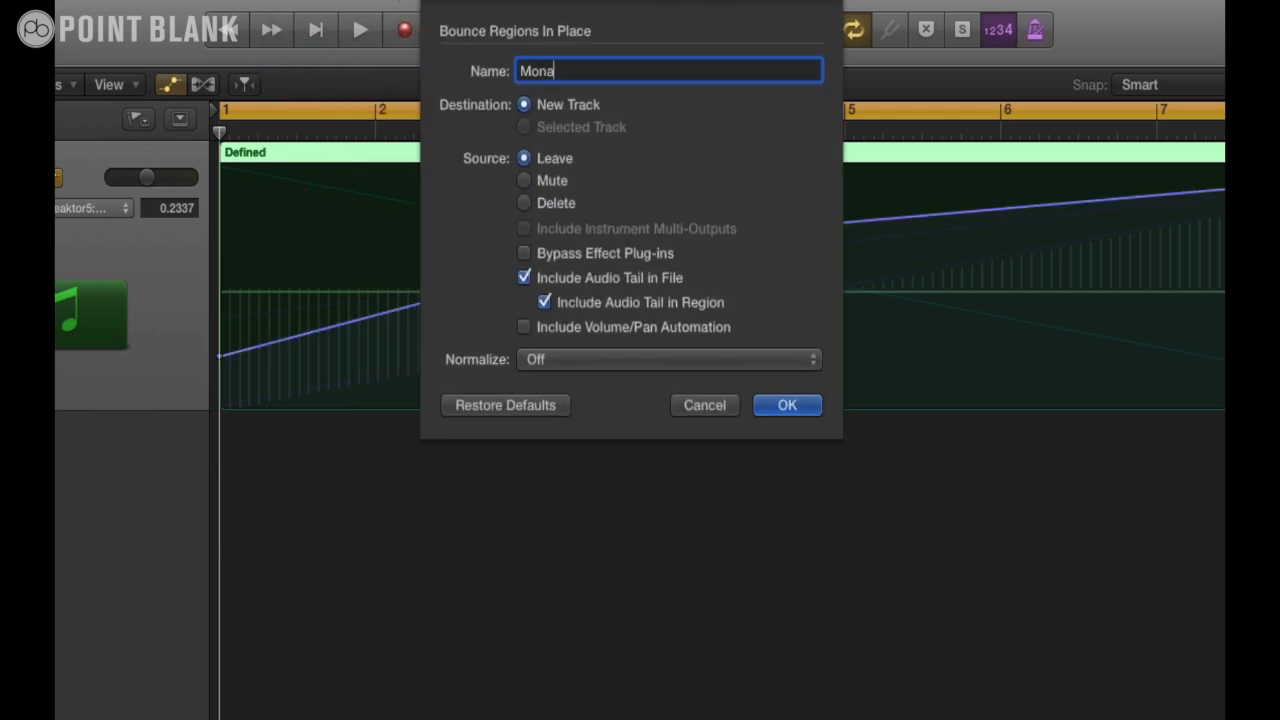
type("Rise 1")
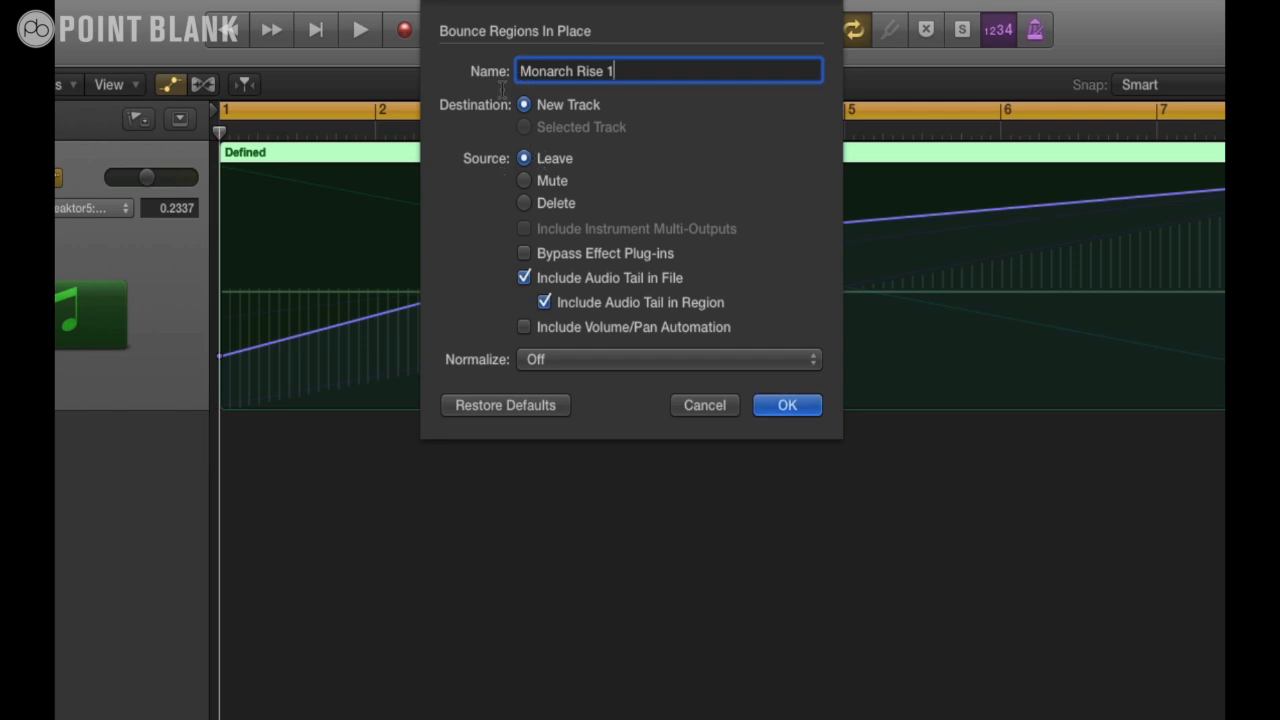
left_click(778, 408)
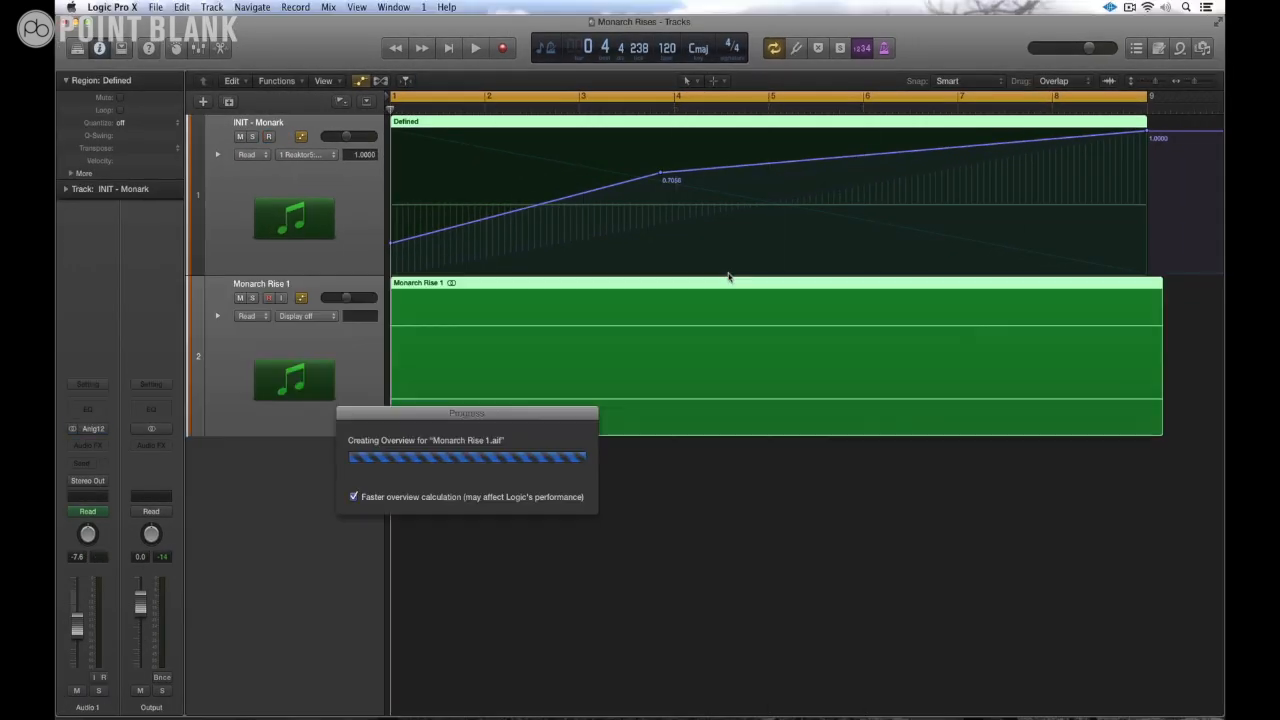